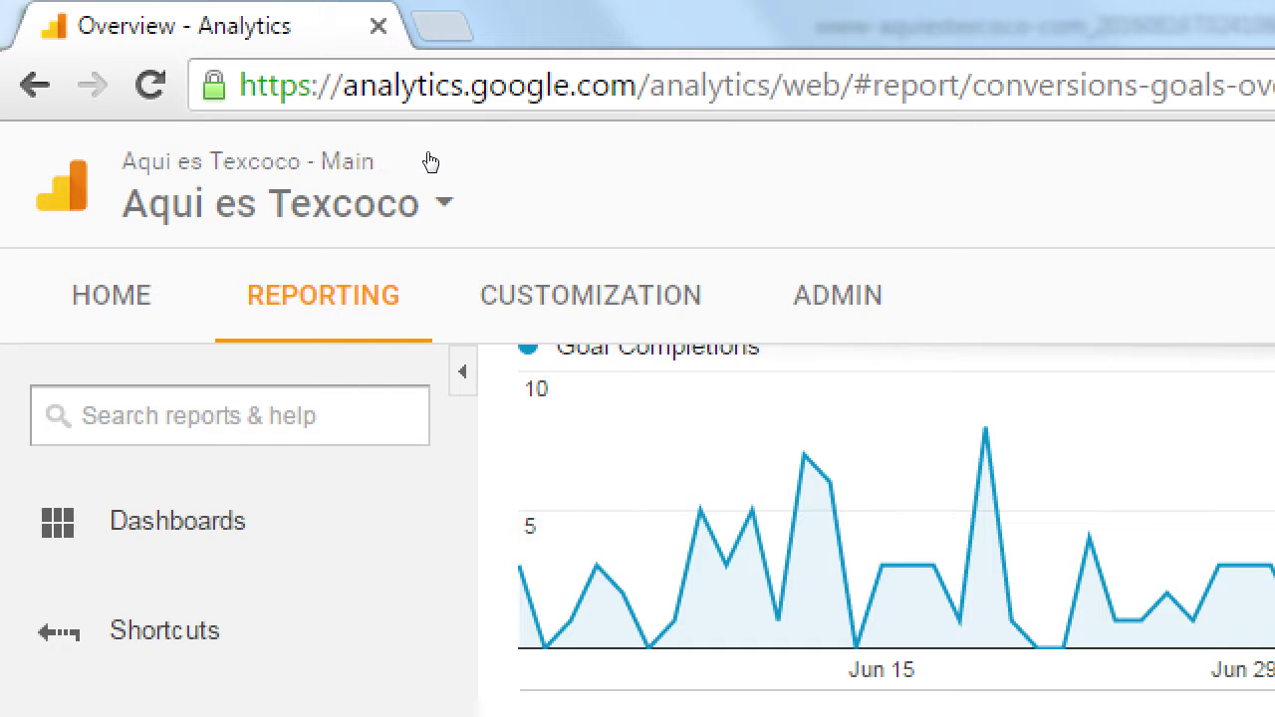
Step: Open the administration area and view the existing goals of the Aqui es Texcoco view
click(837, 295)
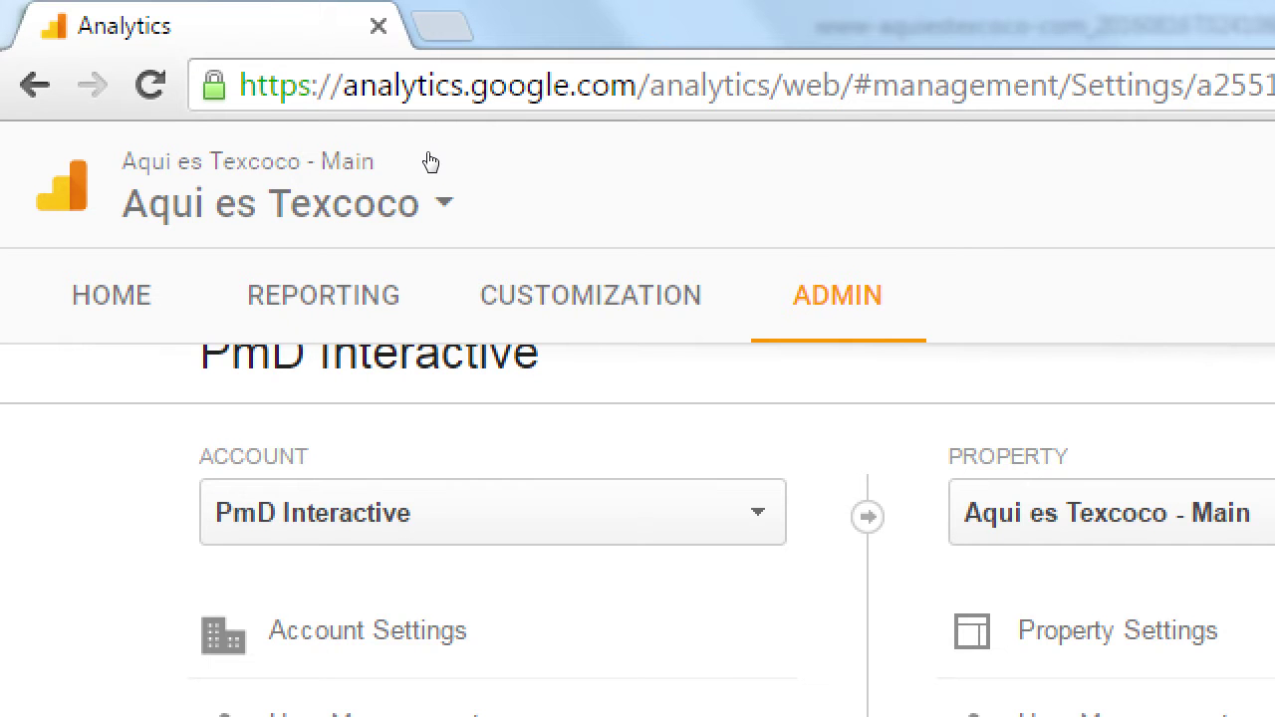
scroll(441, 276, up, 1)
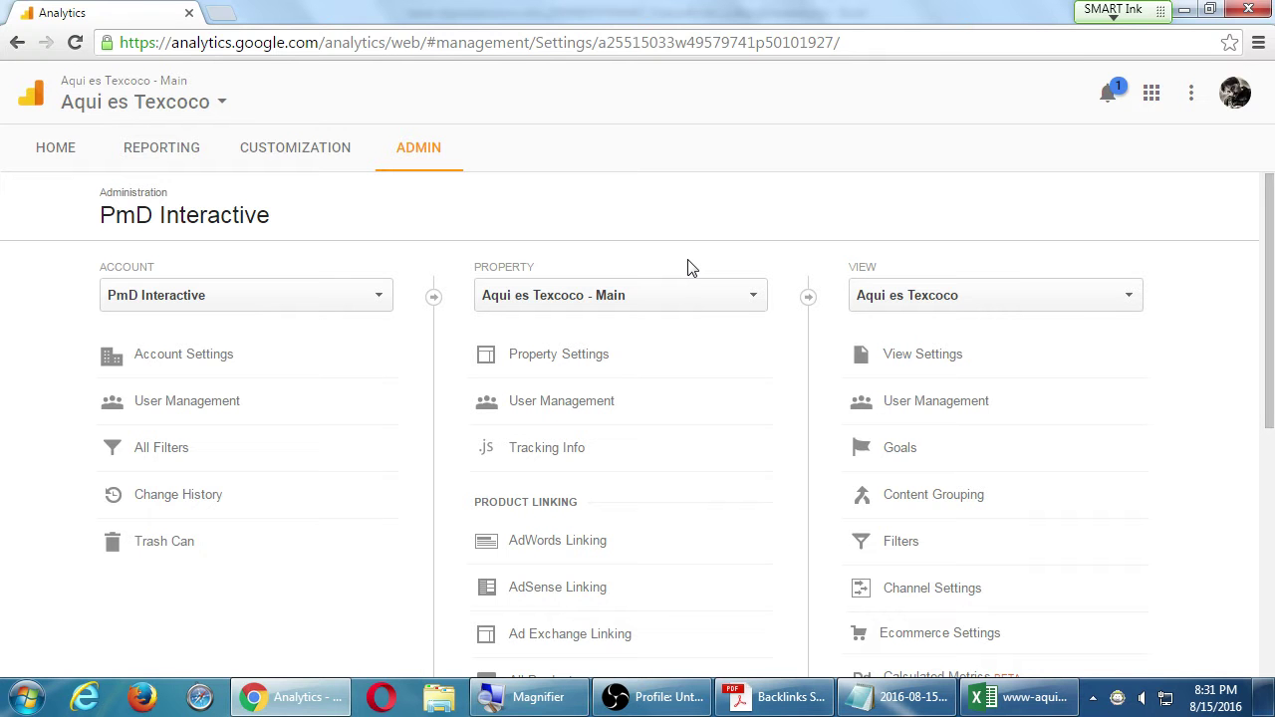
click(379, 299)
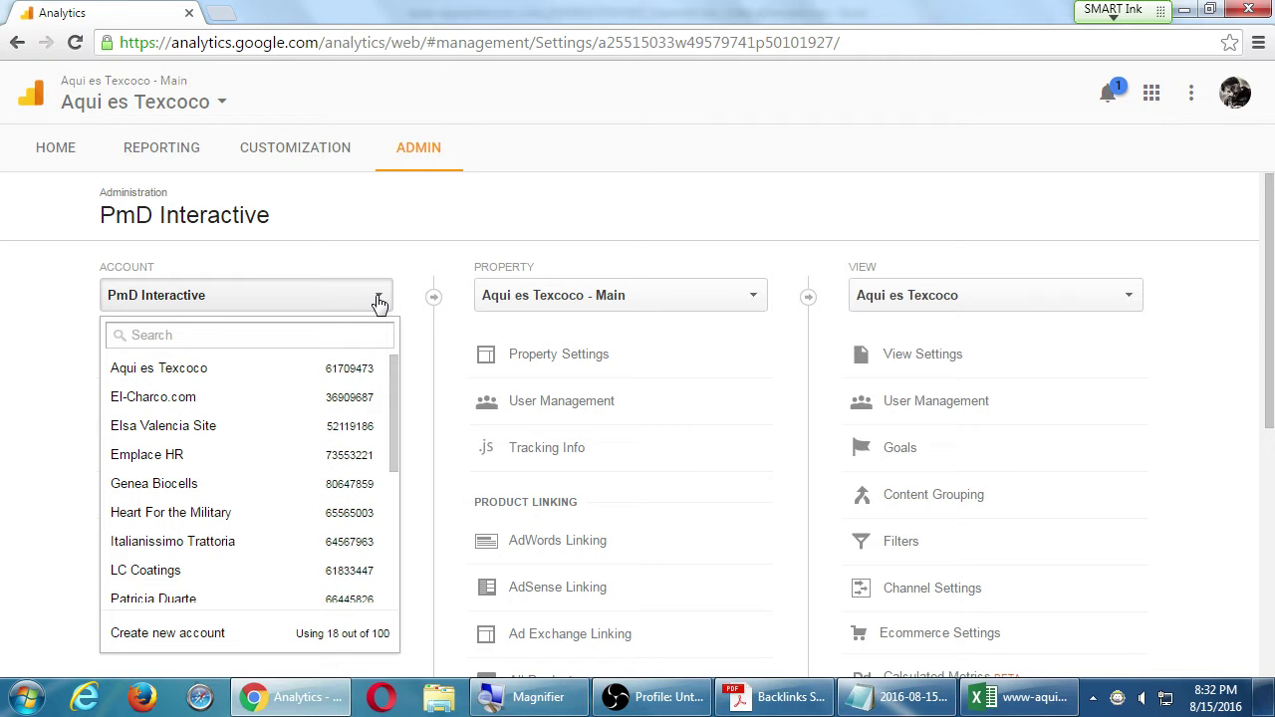
click(379, 303)
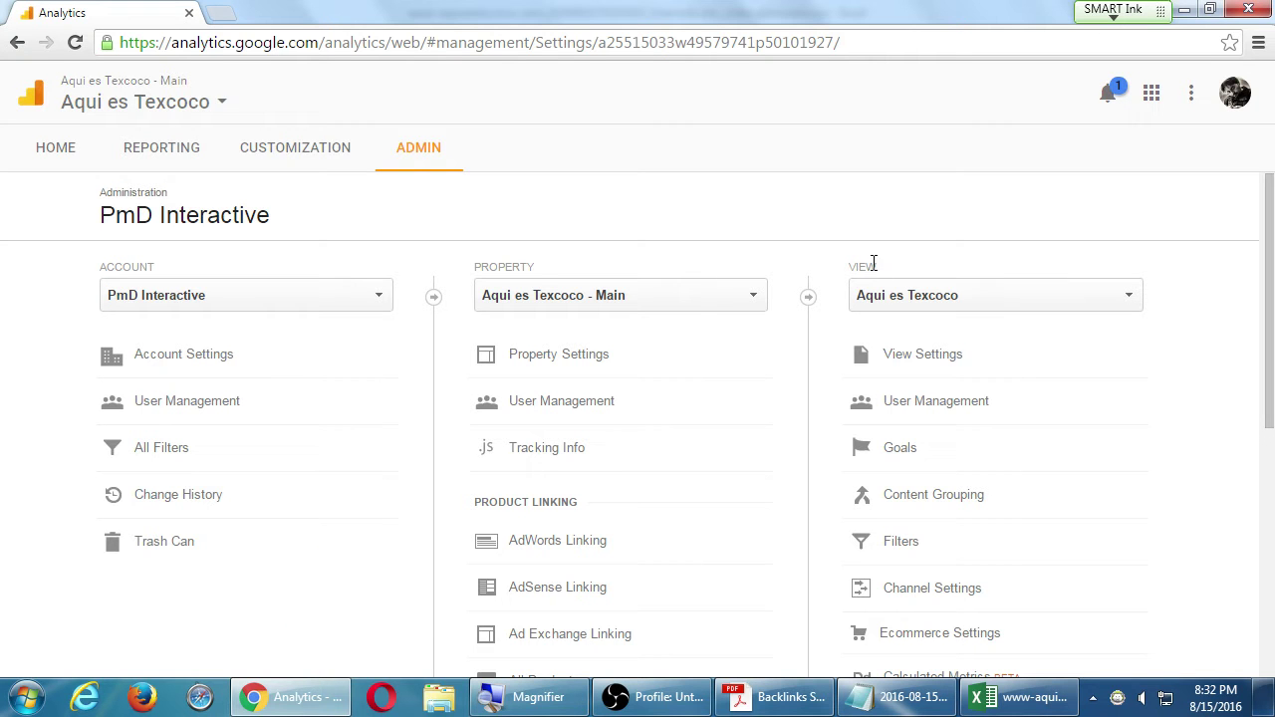
click(902, 449)
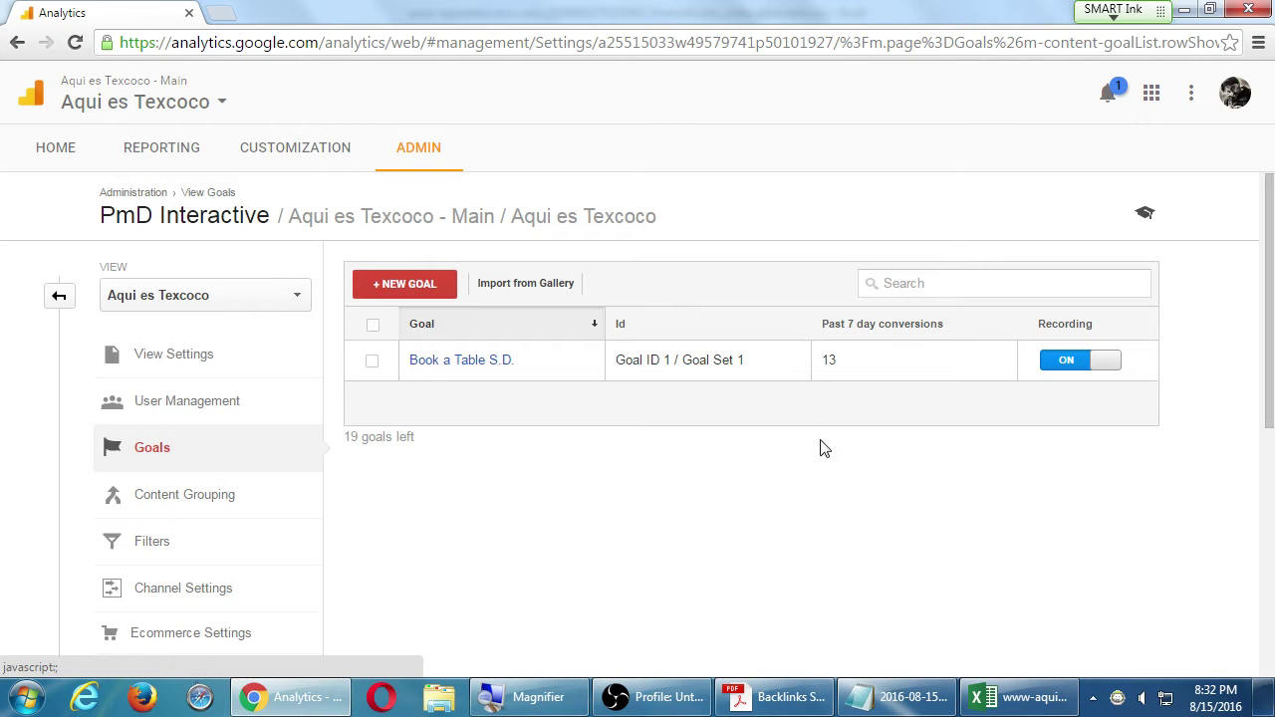
click(58, 299)
Step: Switch the administration to the vmcink.net account and open the goals of its All Web Site Data view
click(261, 308)
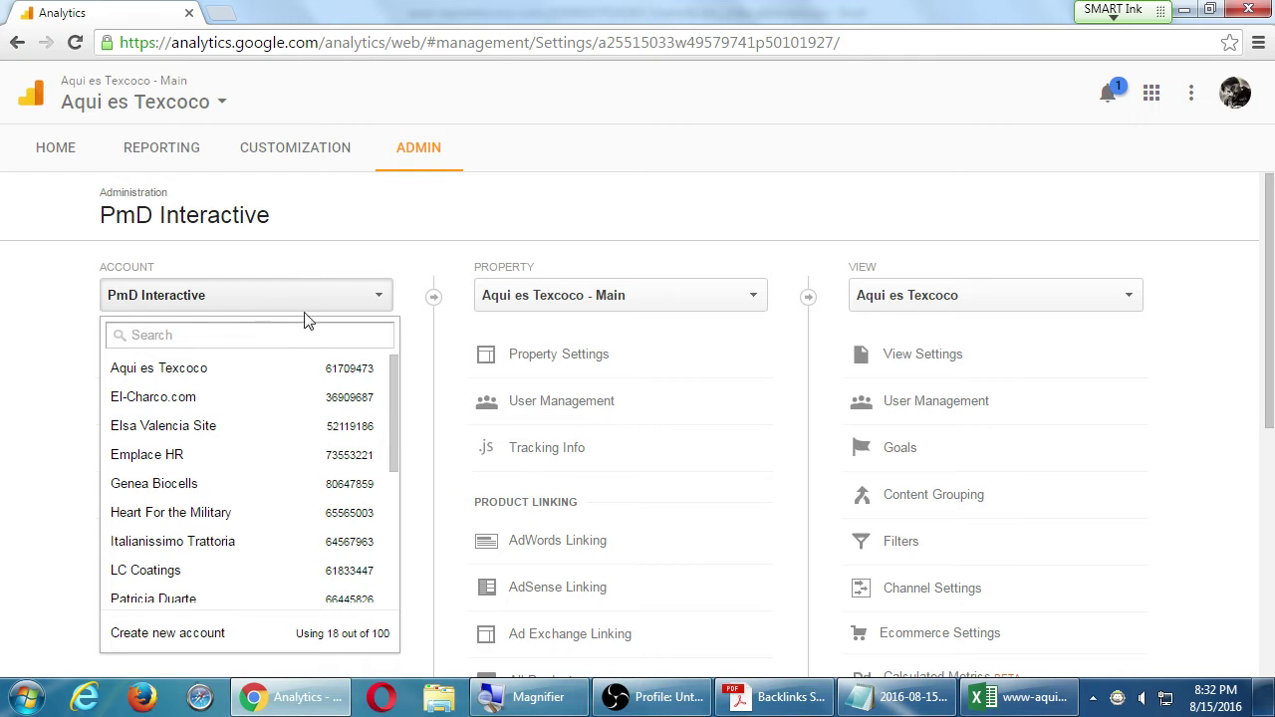
scroll(310, 493, down, 3)
scroll(312, 495, down, 5)
scroll(316, 490, up, 5)
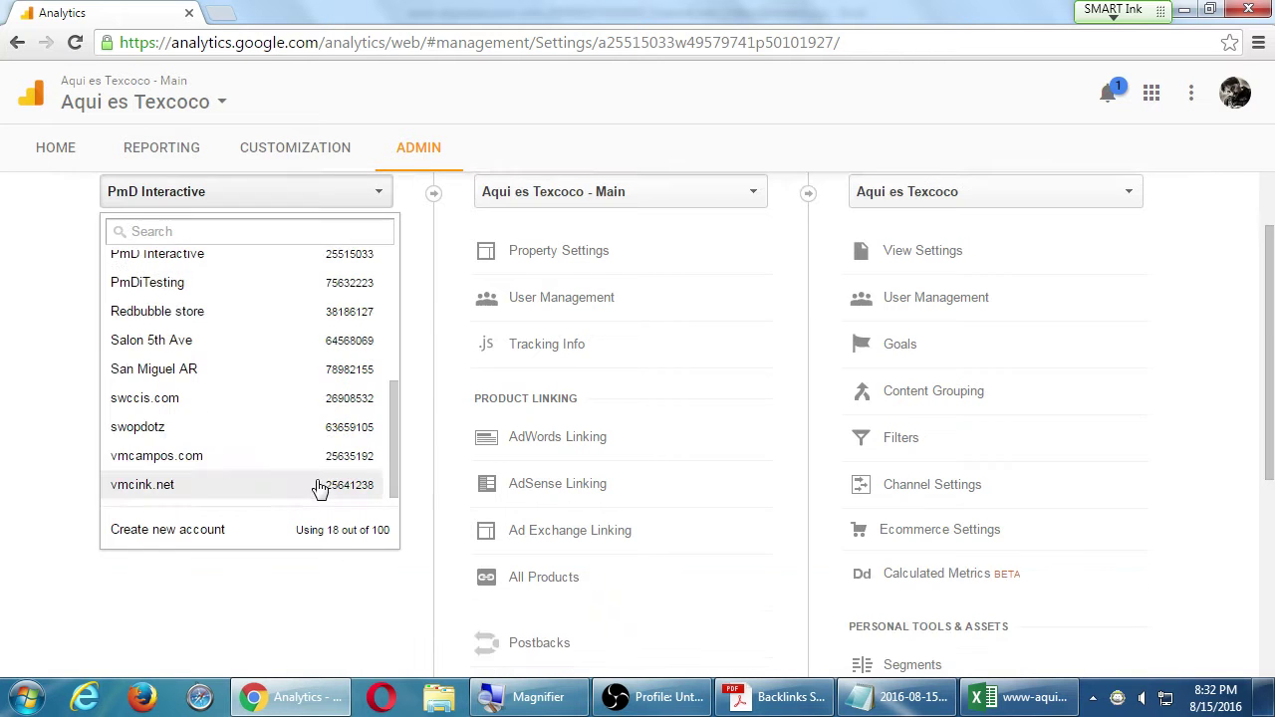
scroll(211, 433, down, 2)
click(165, 409)
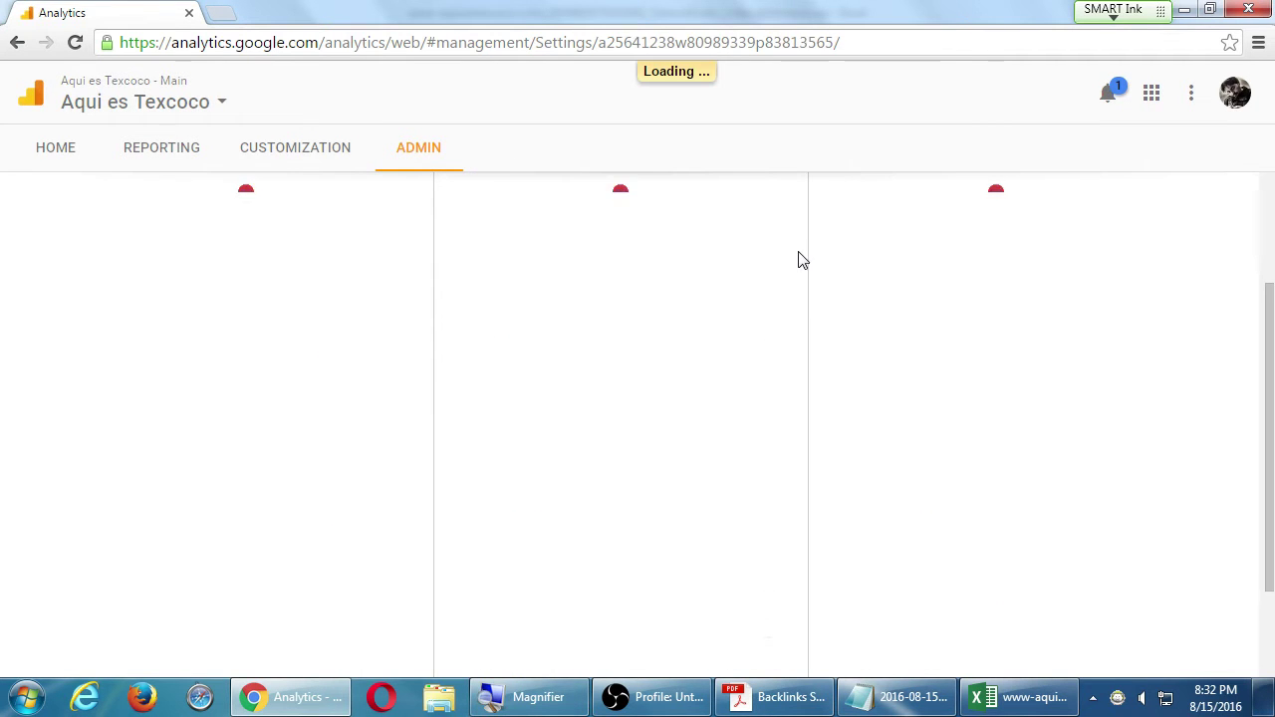
click(874, 283)
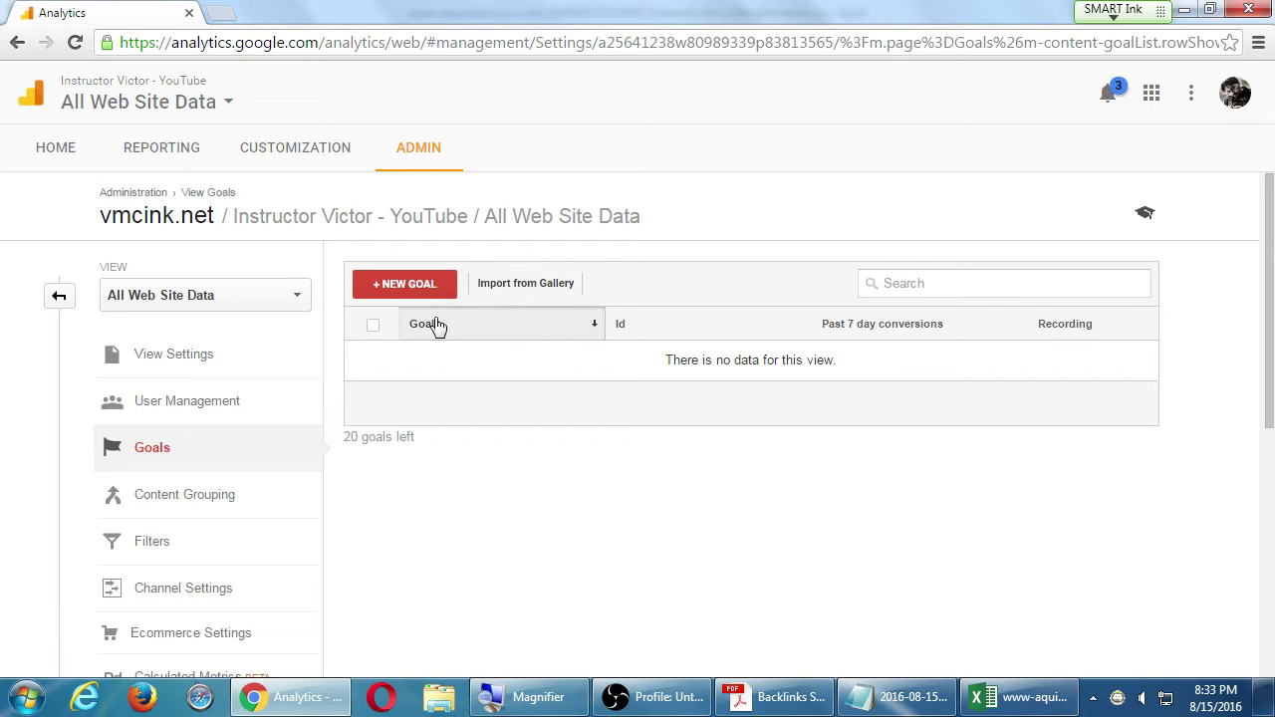
Step: Start a new goal and choose Template as its setup method after trying the Custom option
click(398, 289)
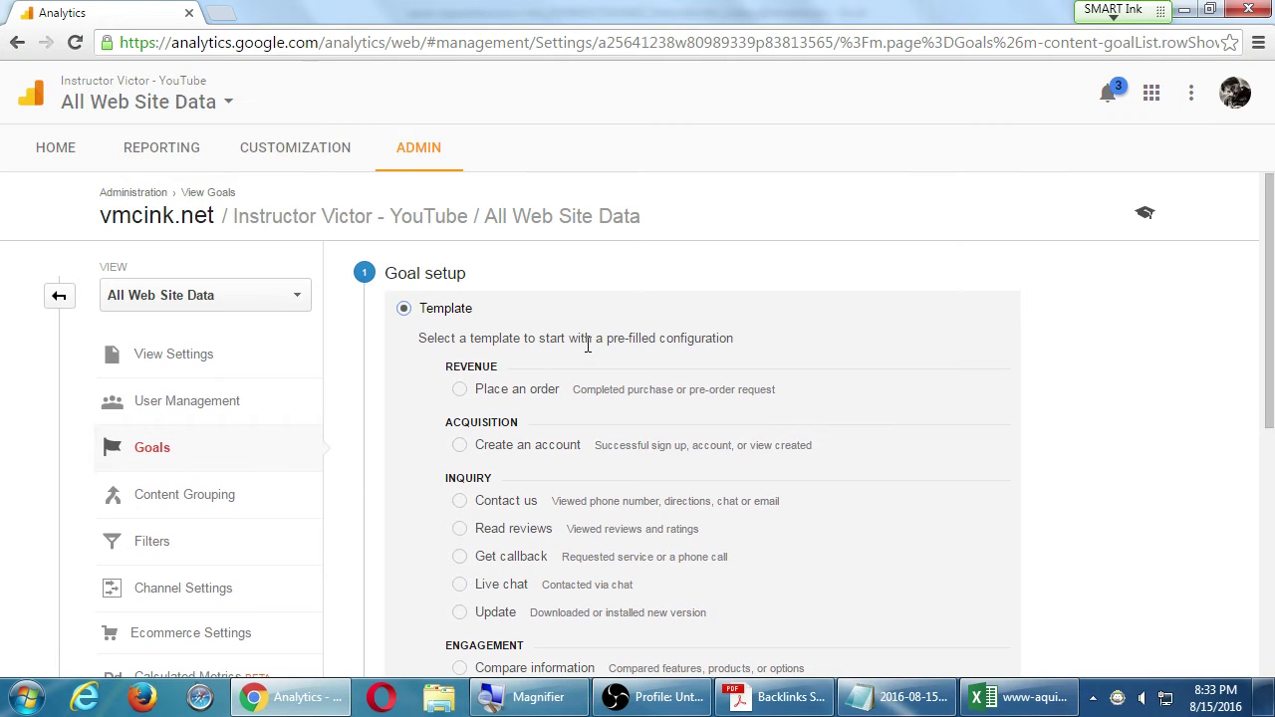
scroll(428, 289, down, 5)
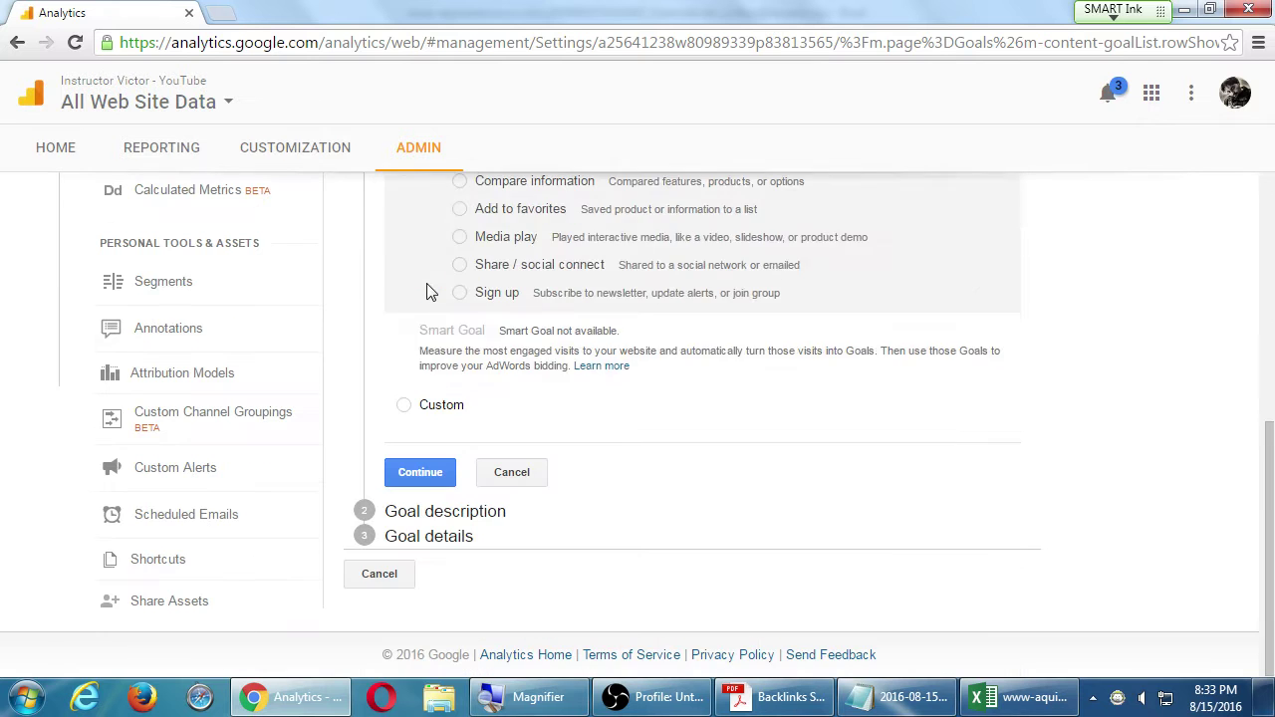
click(423, 407)
scroll(427, 409, up, 5)
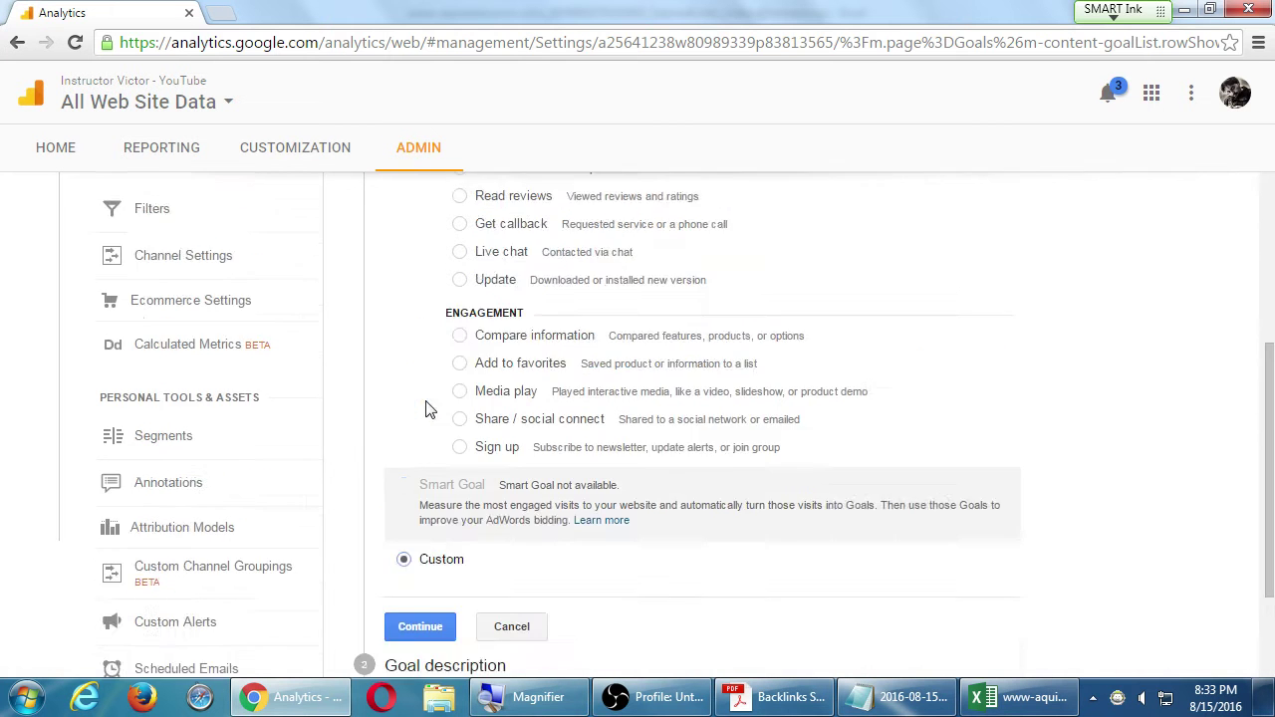
click(441, 315)
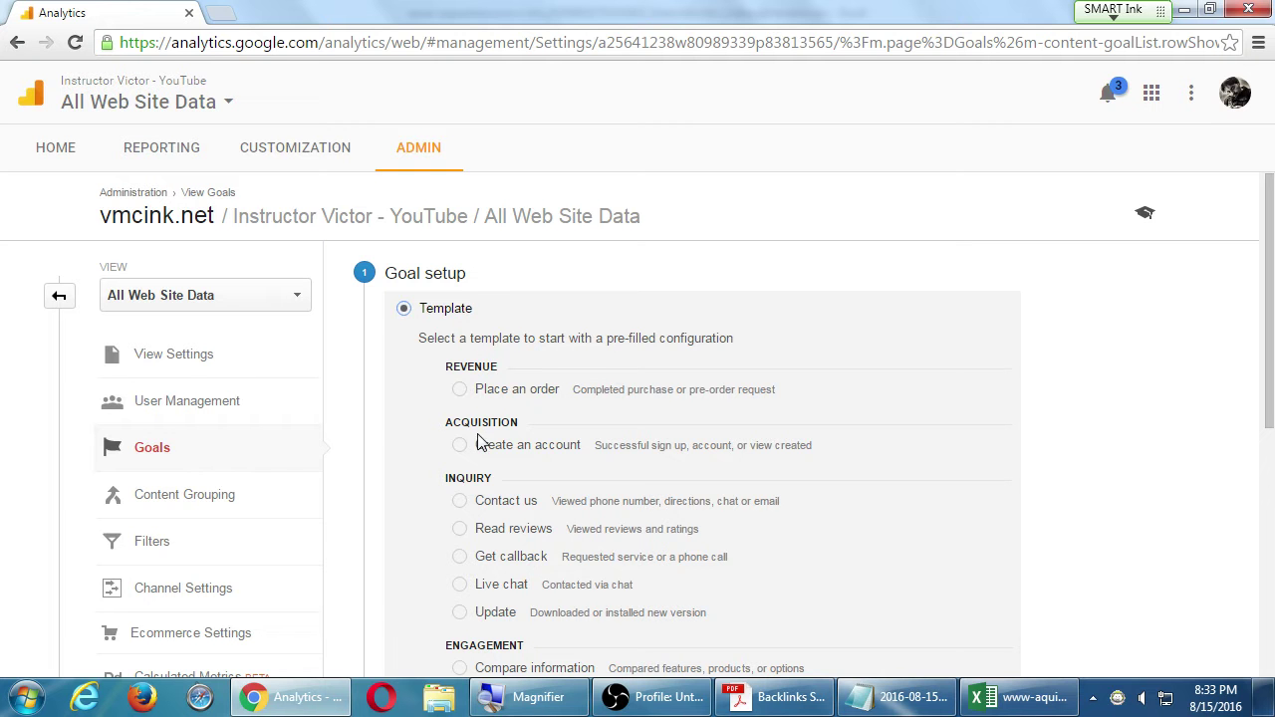
Step: Choose the Place an order template under Revenue and continue to the goal description
scroll(445, 598, down, 4)
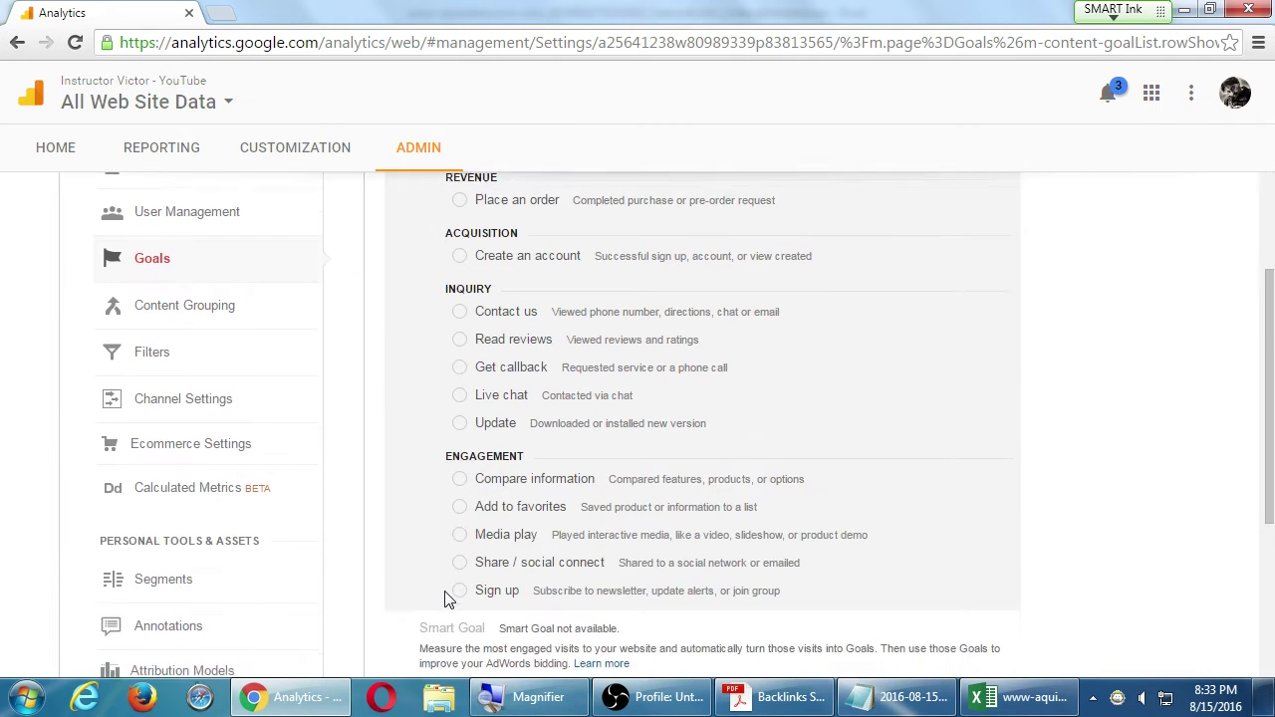
scroll(447, 596, up, 5)
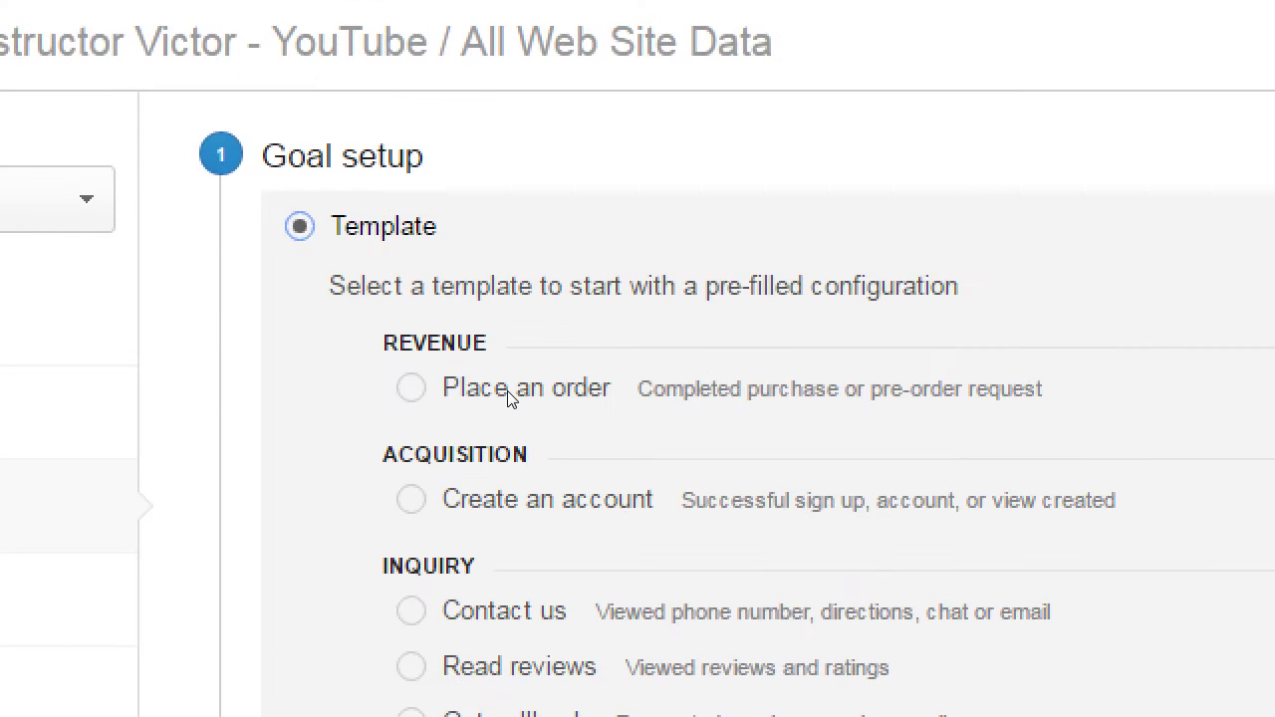
click(508, 395)
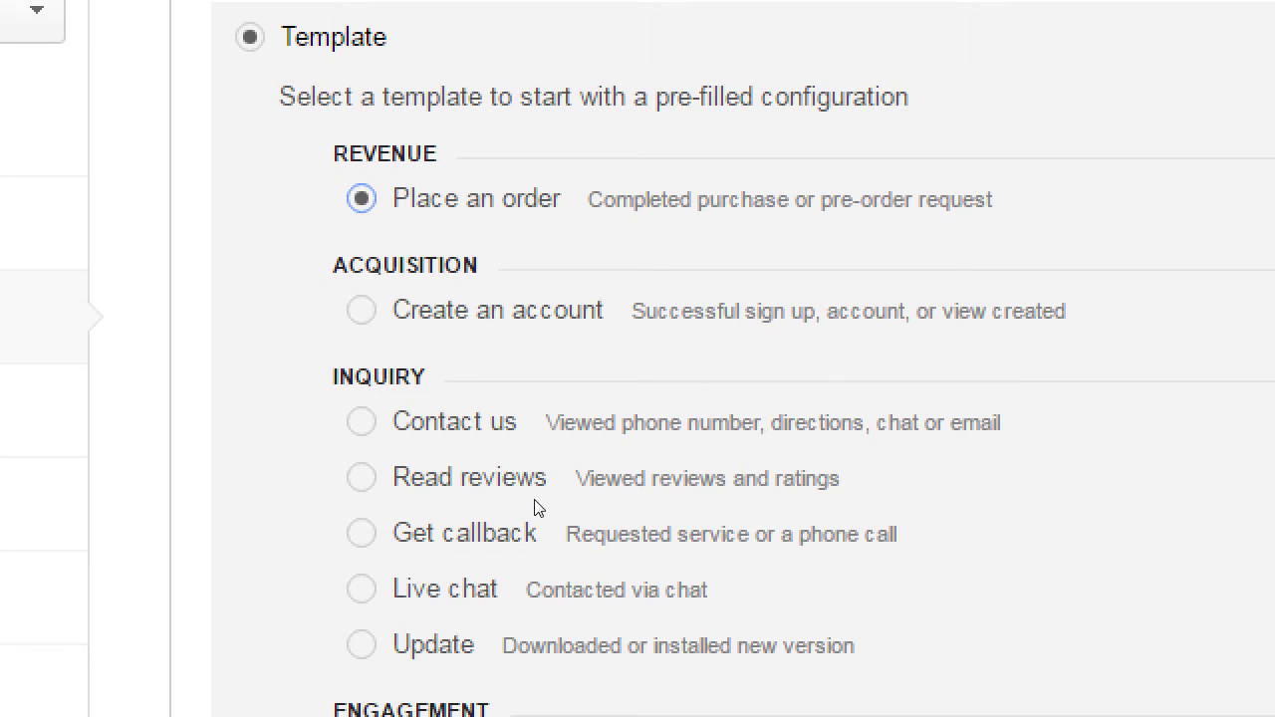
scroll(568, 598, down, 5)
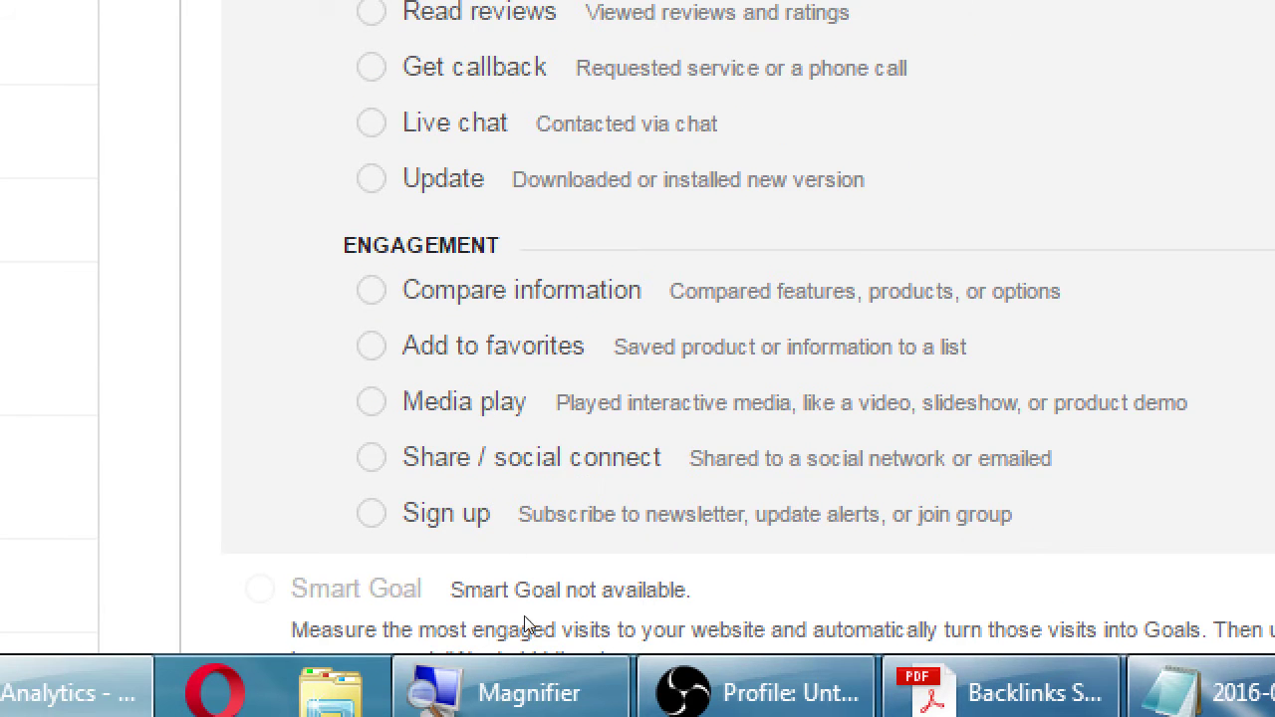
key(super+minus)
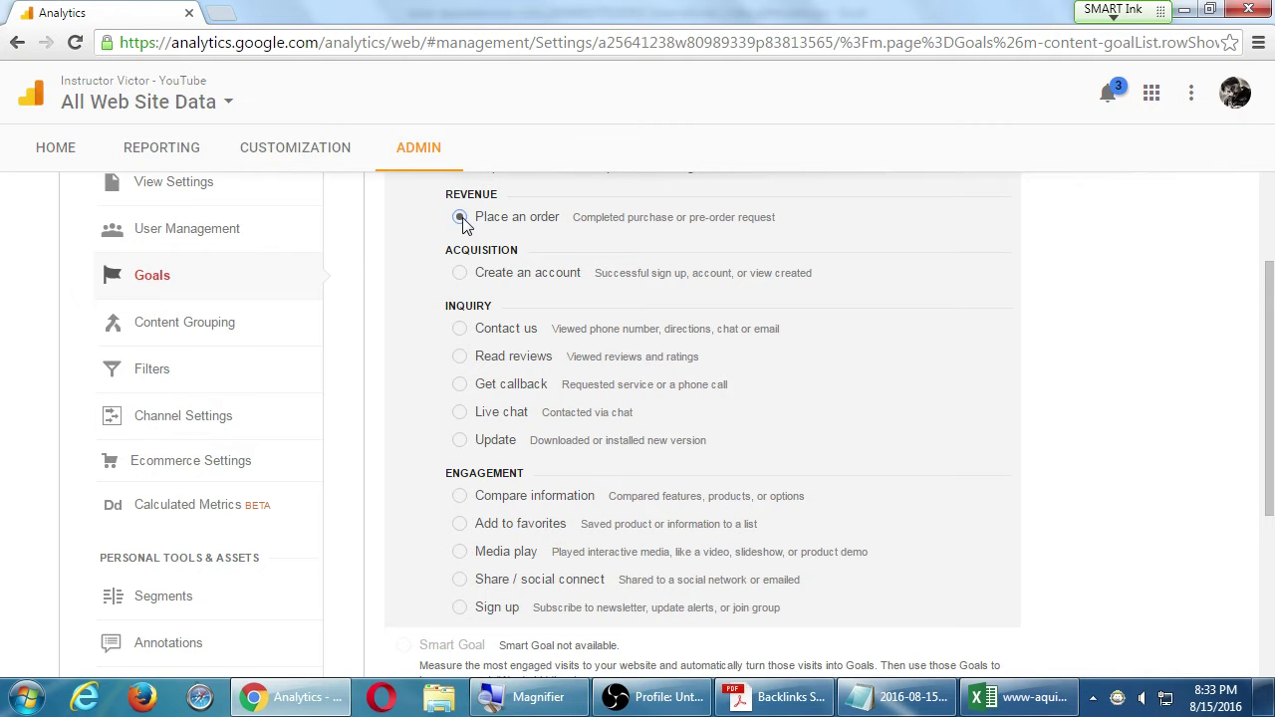
scroll(518, 298, down, 3)
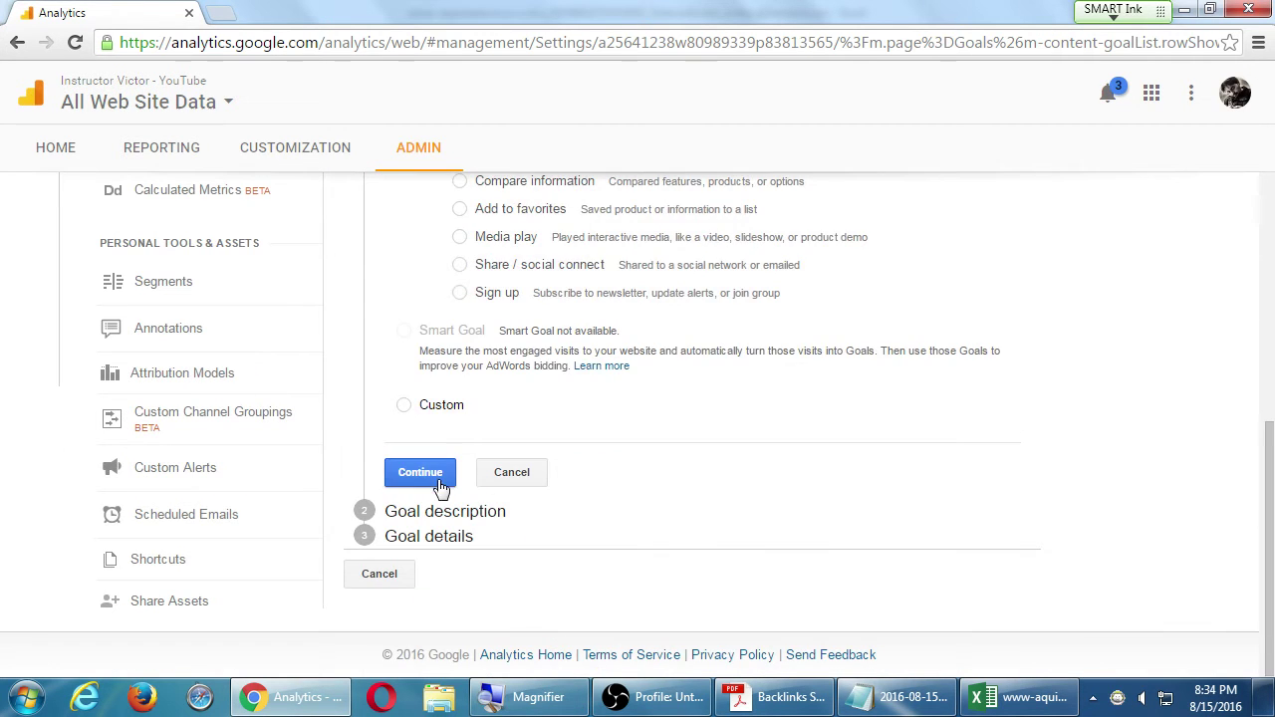
click(430, 483)
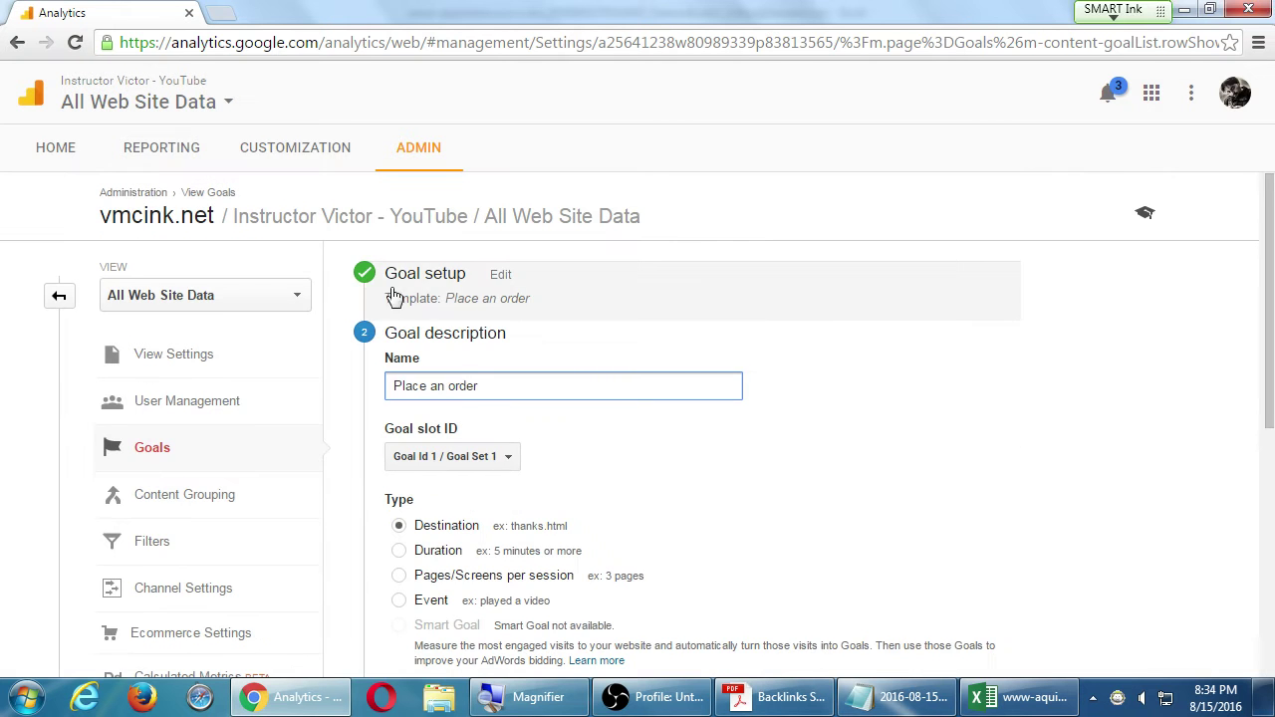
Step: Look through the goal description and its available goal slot IDs without changing the selected slot
scroll(407, 317, down, 3)
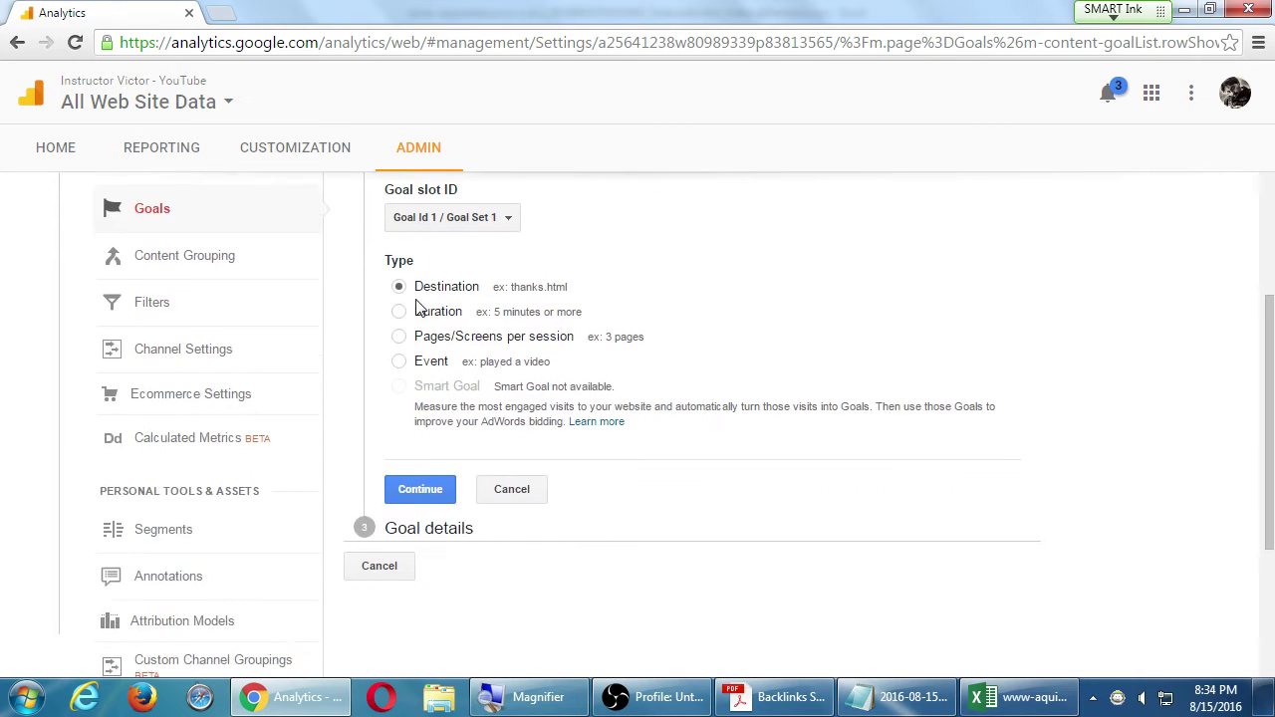
scroll(419, 309, up, 1)
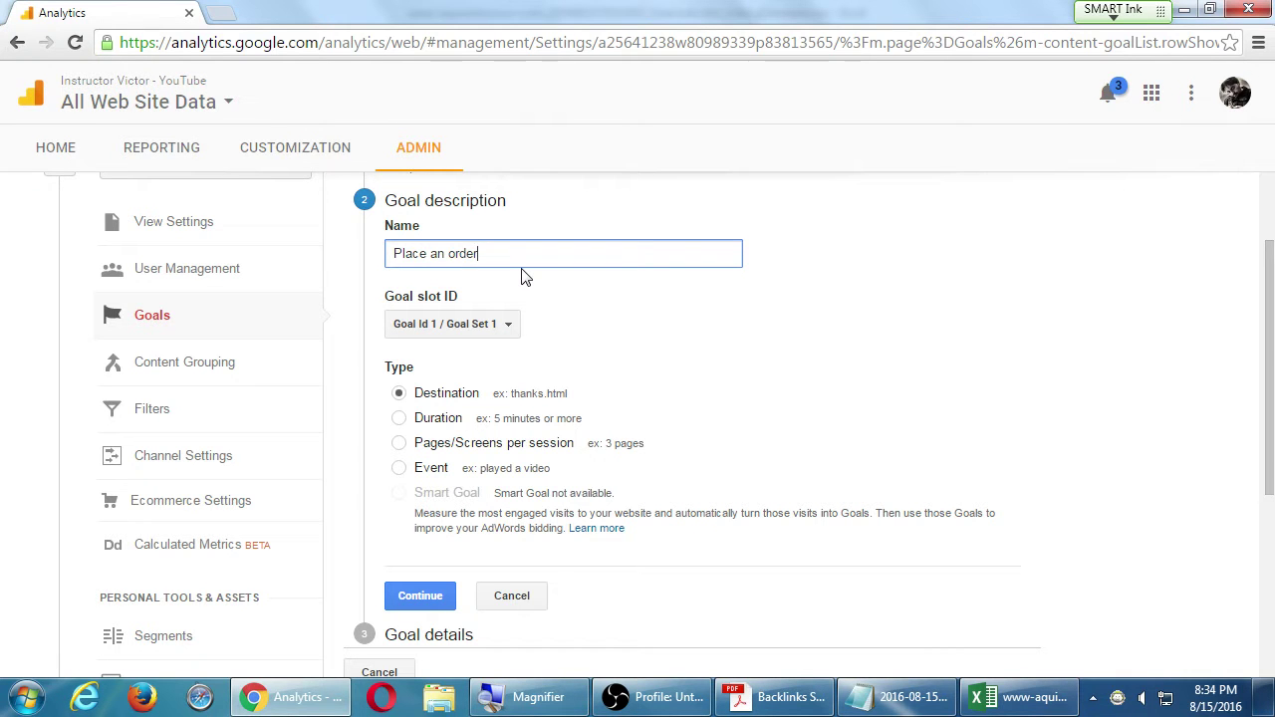
click(495, 324)
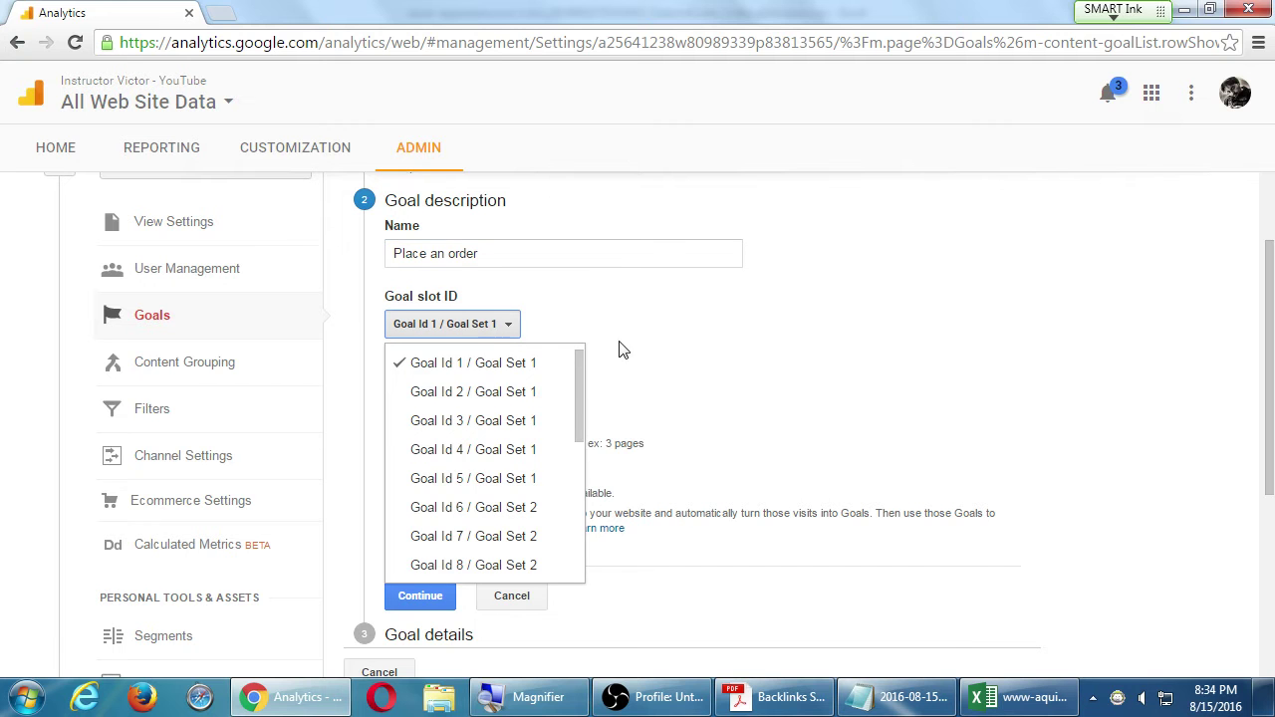
drag(584, 378, 582, 538)
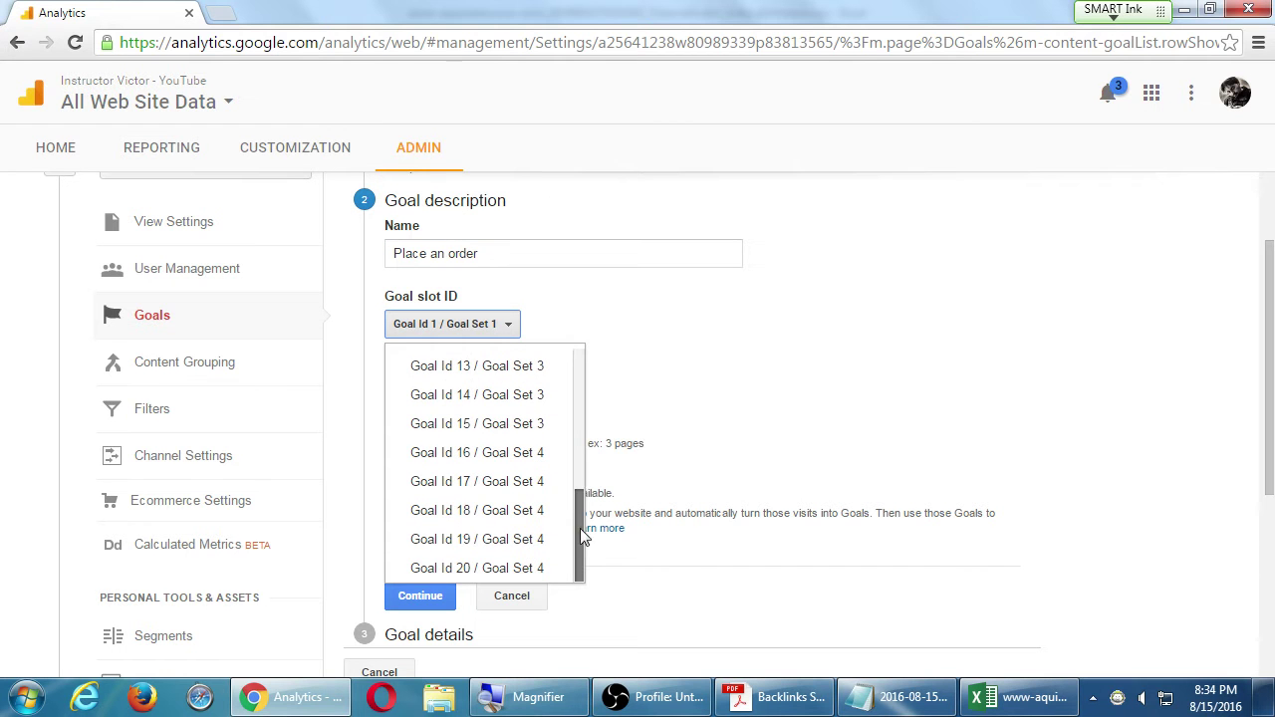
click(655, 355)
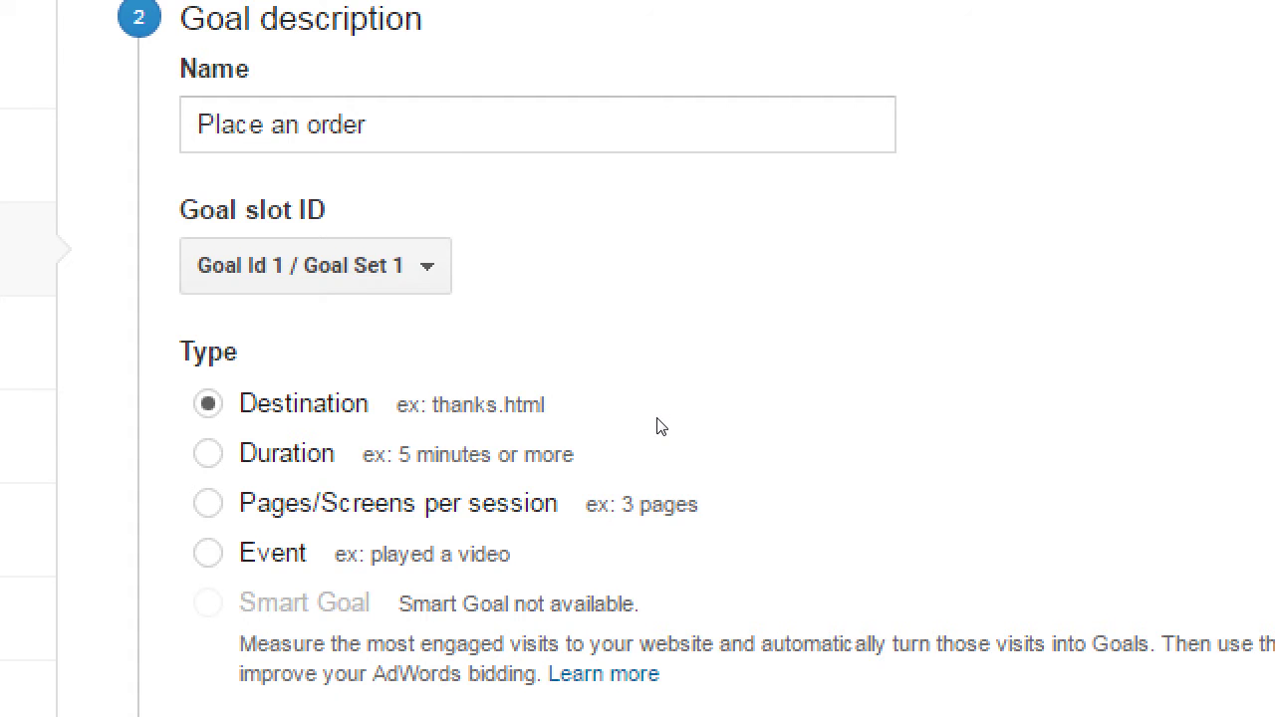
Step: Try the Duration, Pages/Screens per session and Event goal types, select Destination and continue to the goal details
key(Down)
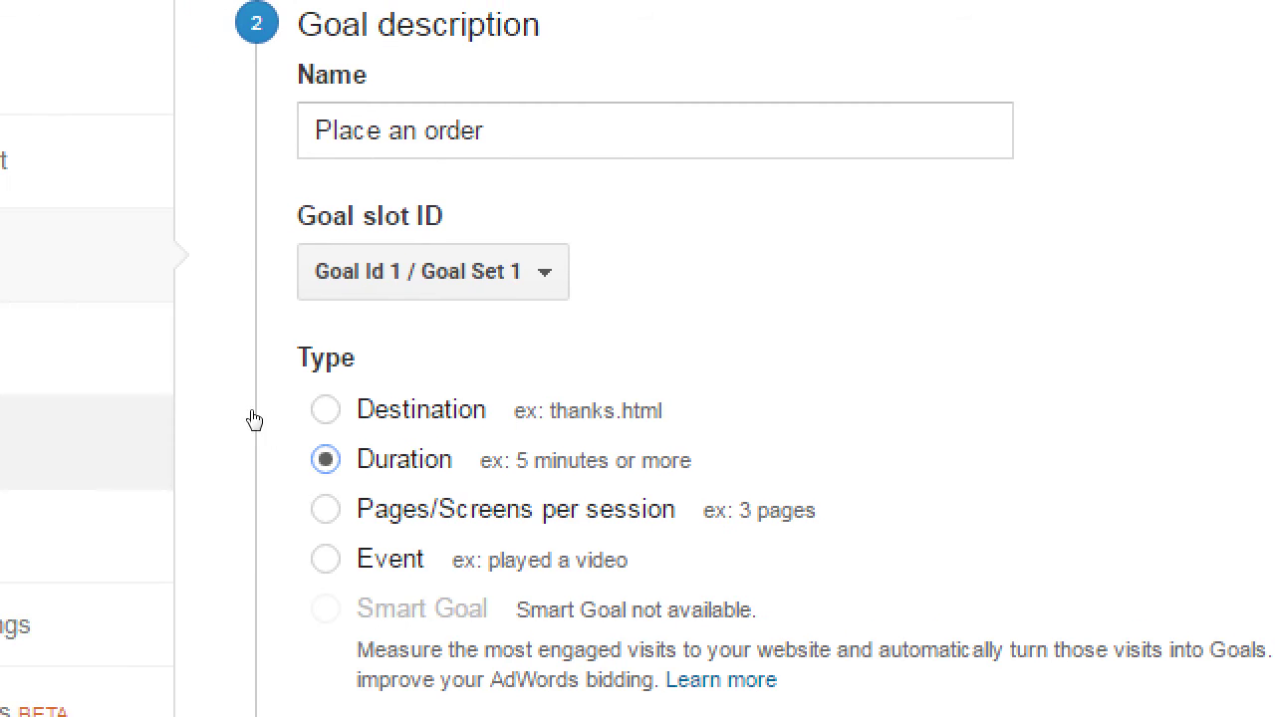
key(Down)
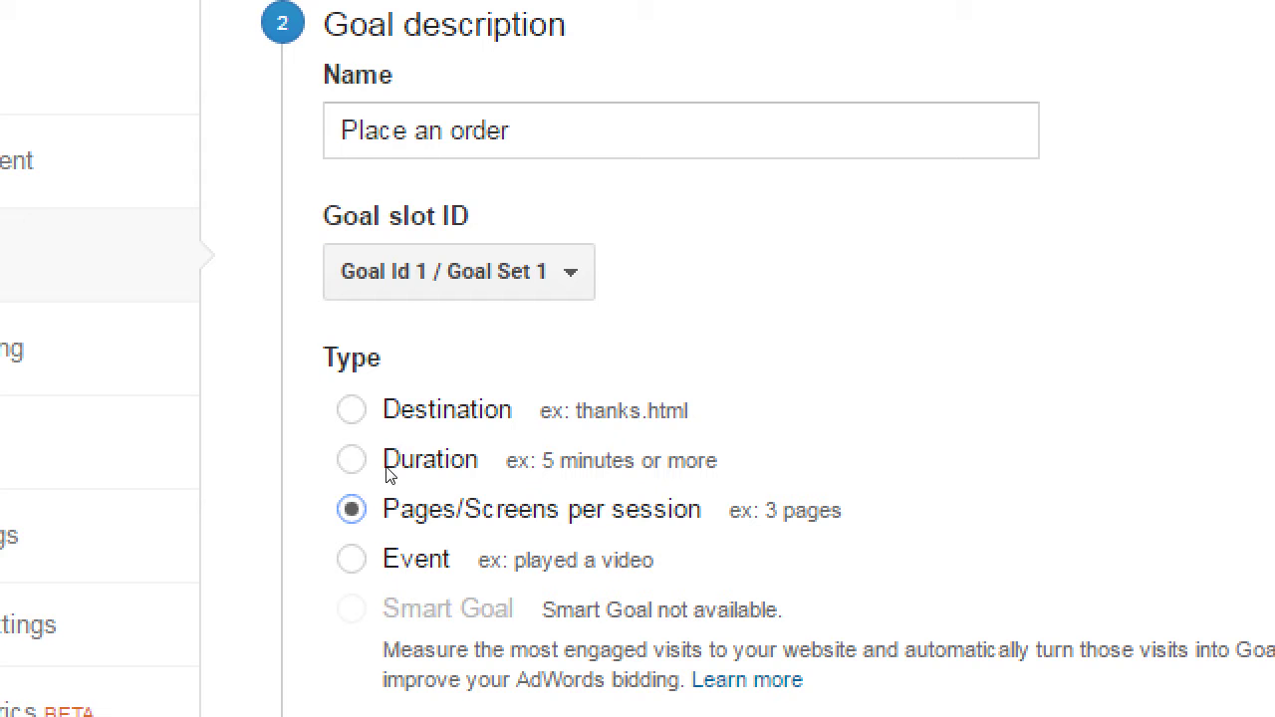
key(Down)
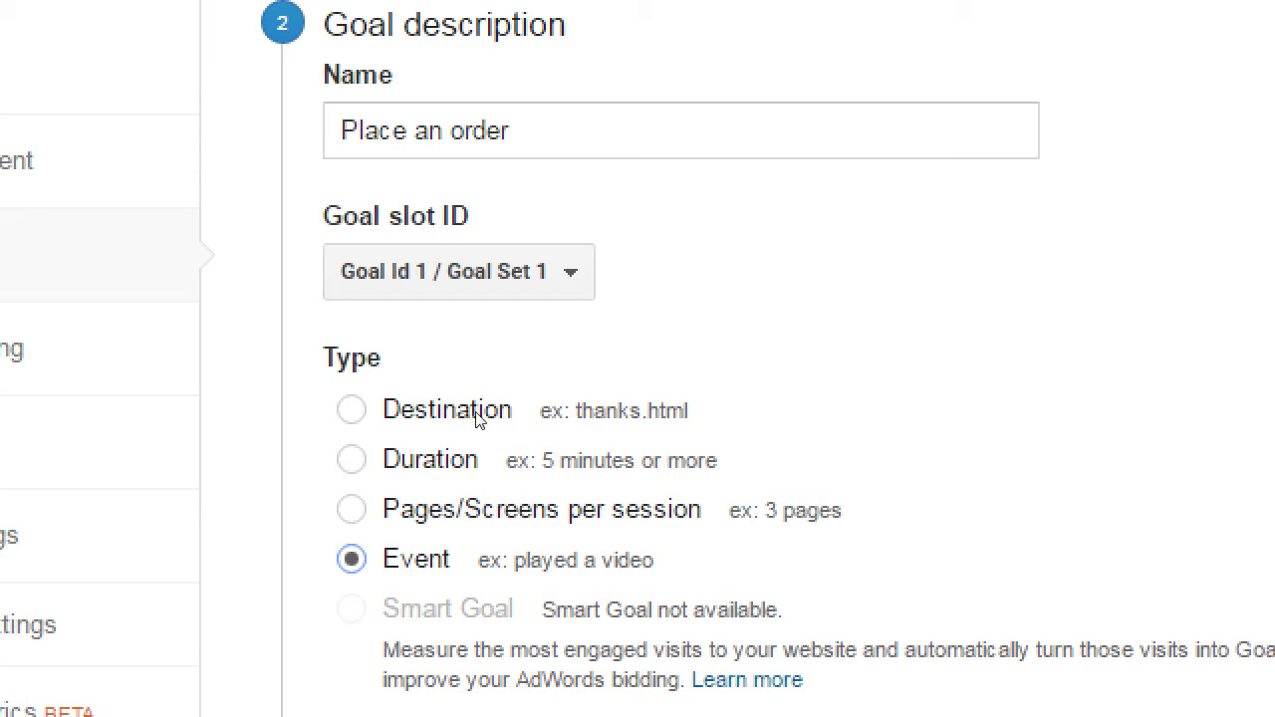
click(396, 397)
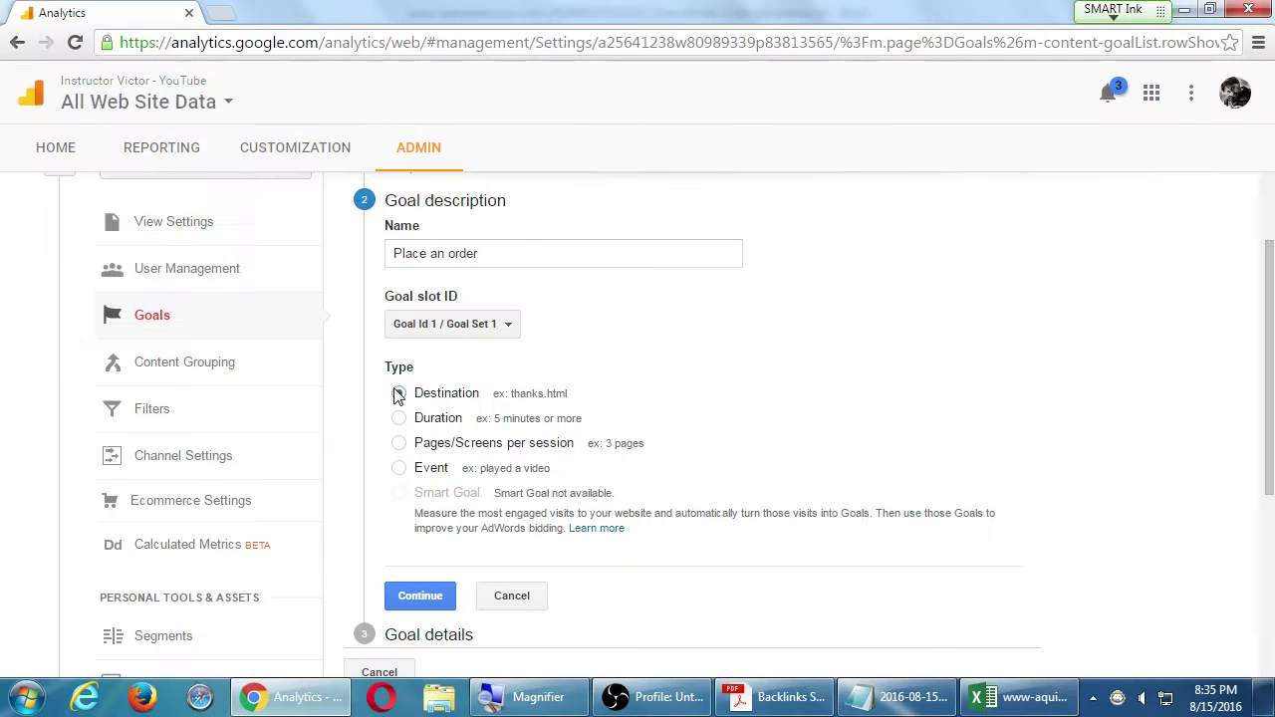
click(409, 603)
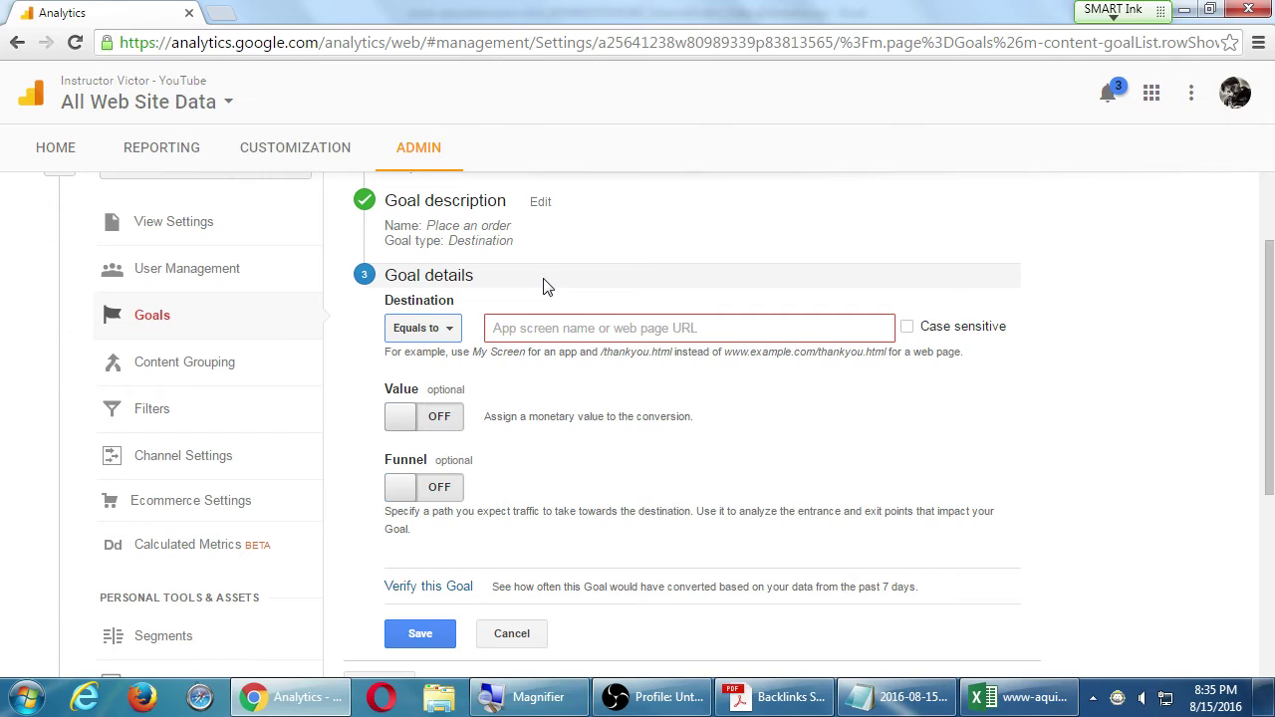
Step: Set the goal's destination to Equals to order-placed.html and turn on the optional funnel
click(426, 327)
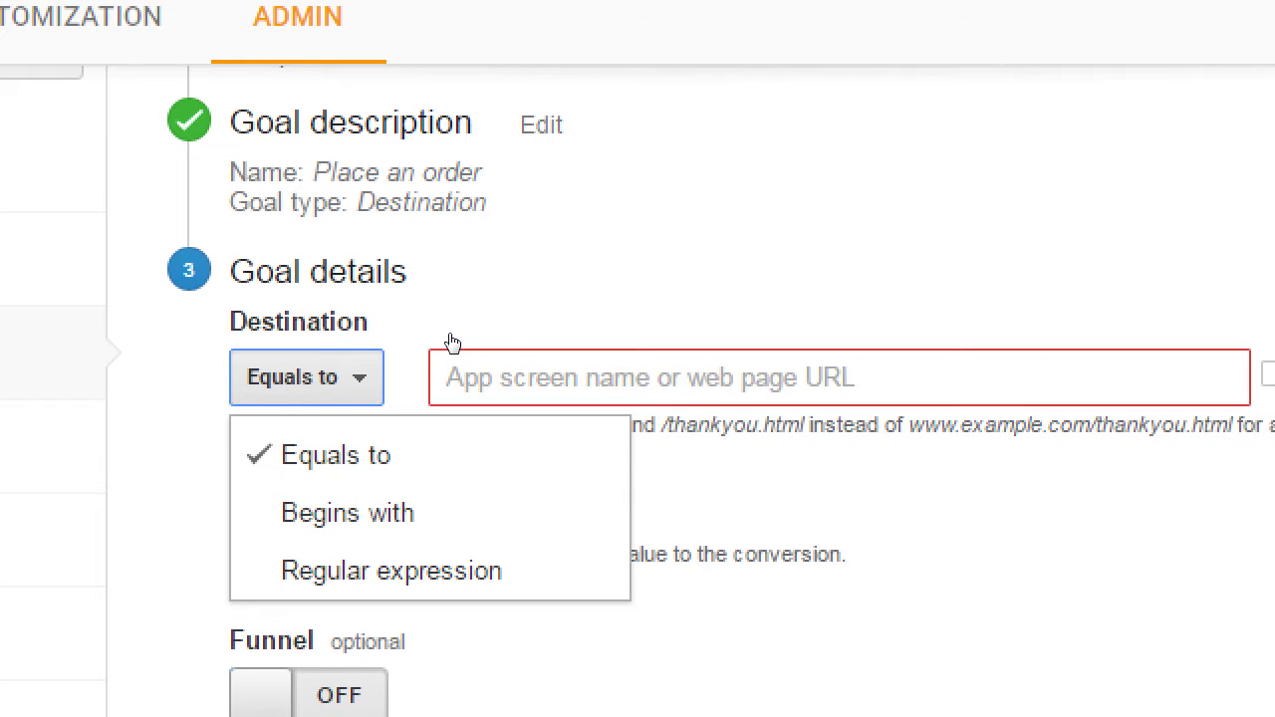
click(554, 319)
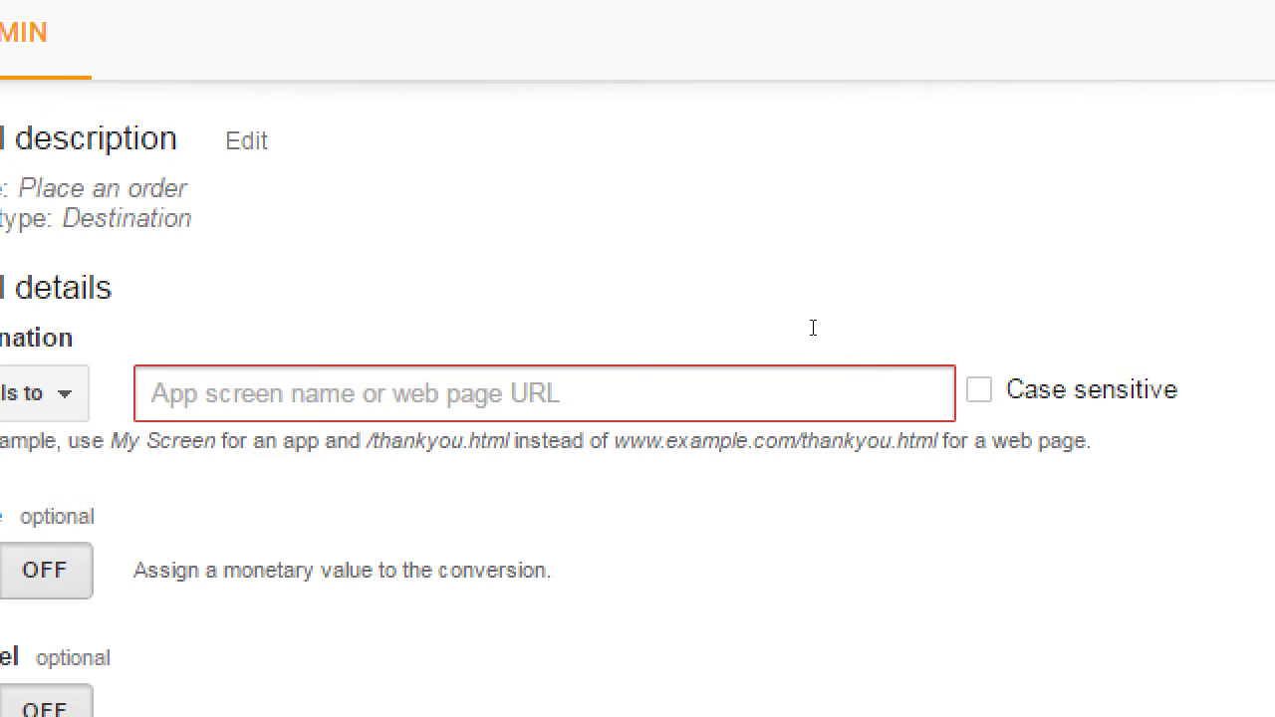
text(order-pla)
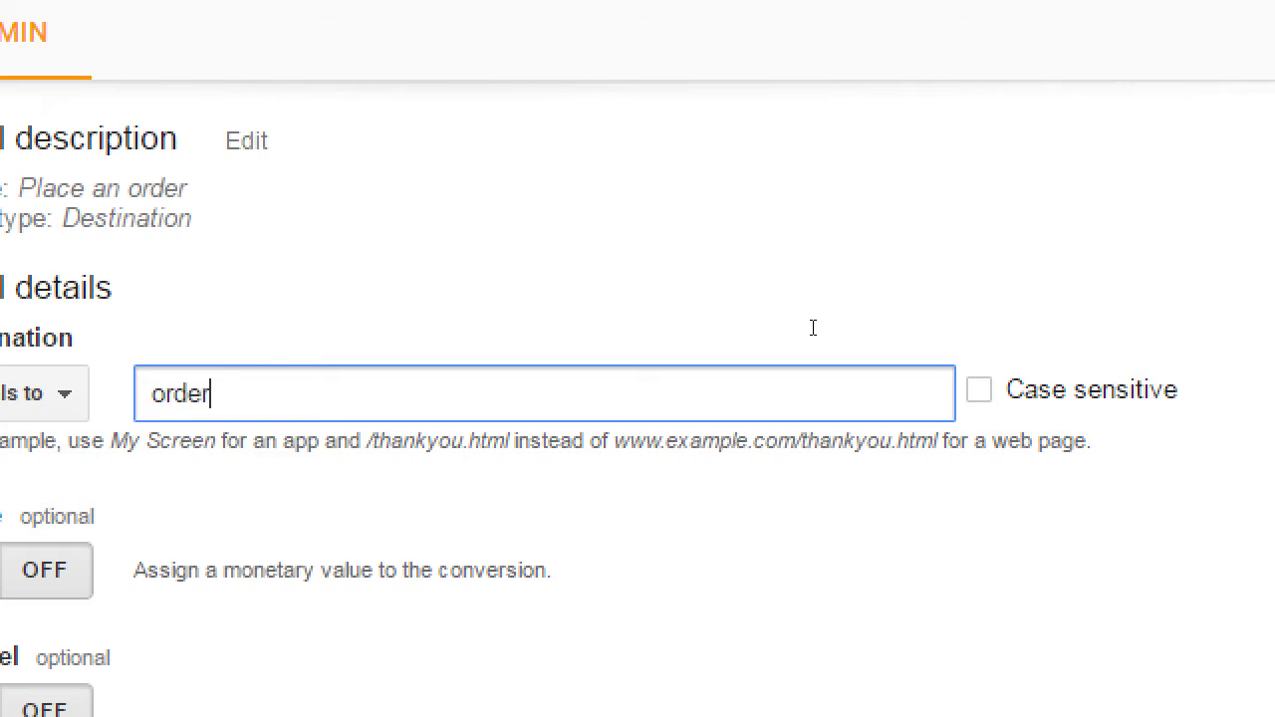
text(ced.html)
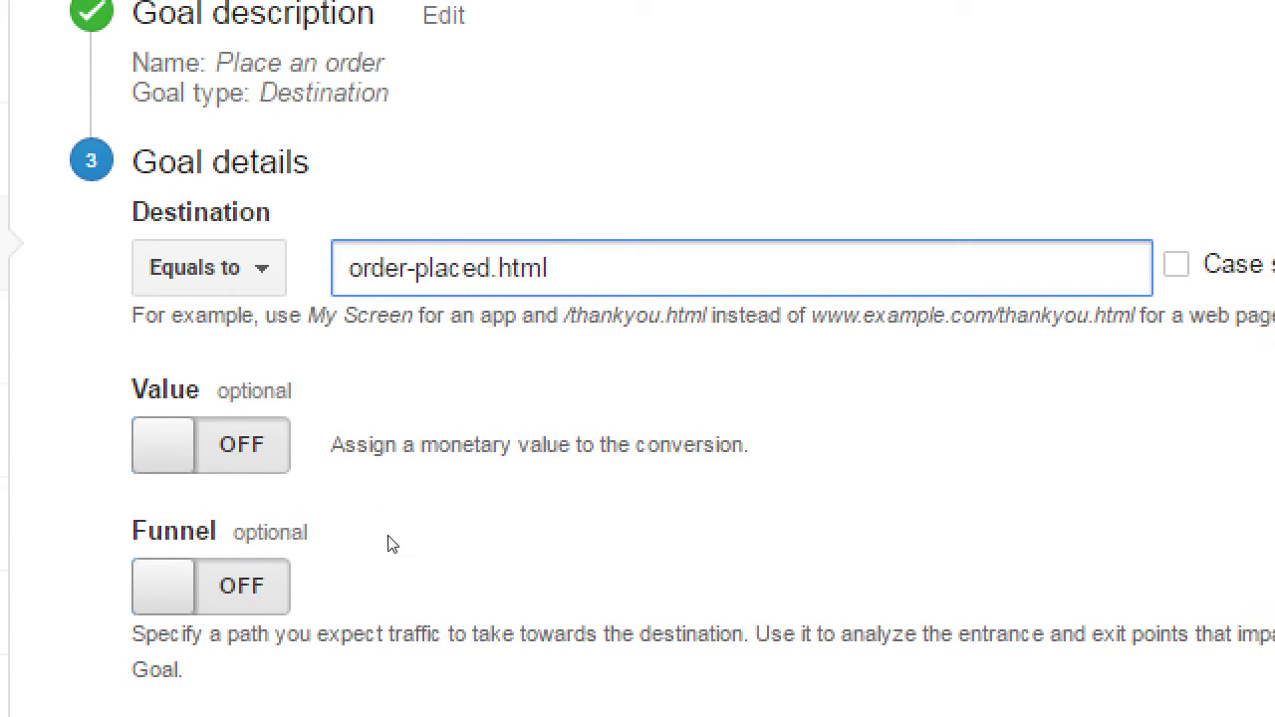
click(417, 443)
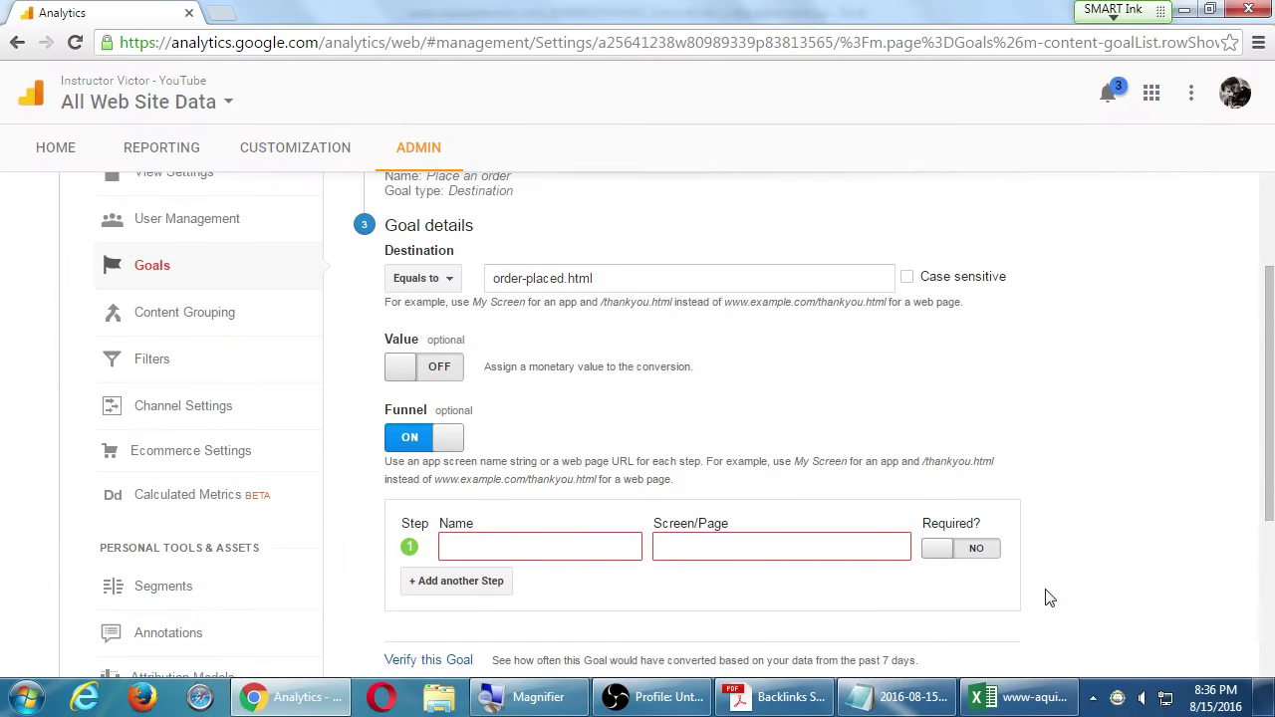
Step: Define the first funnel step with the name Store front and the page shop-now.html
scroll(777, 561, down, 1)
click(613, 454)
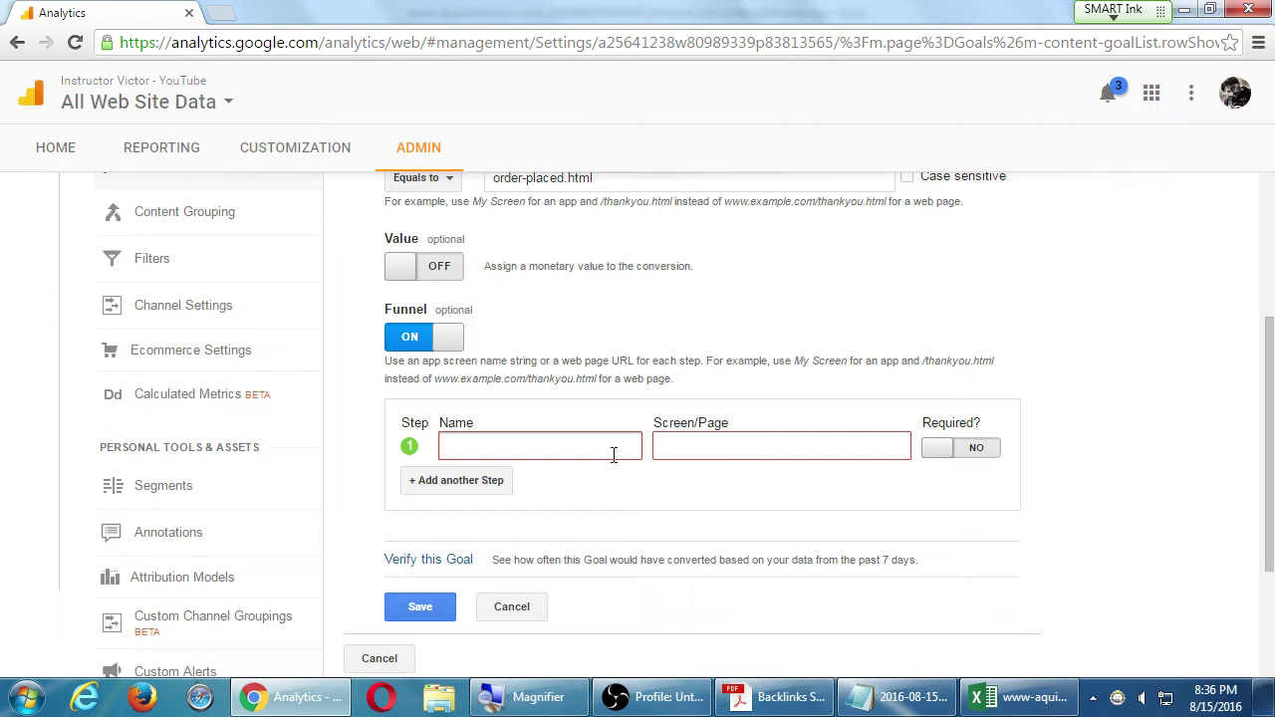
text(Store front)
key(Tab)
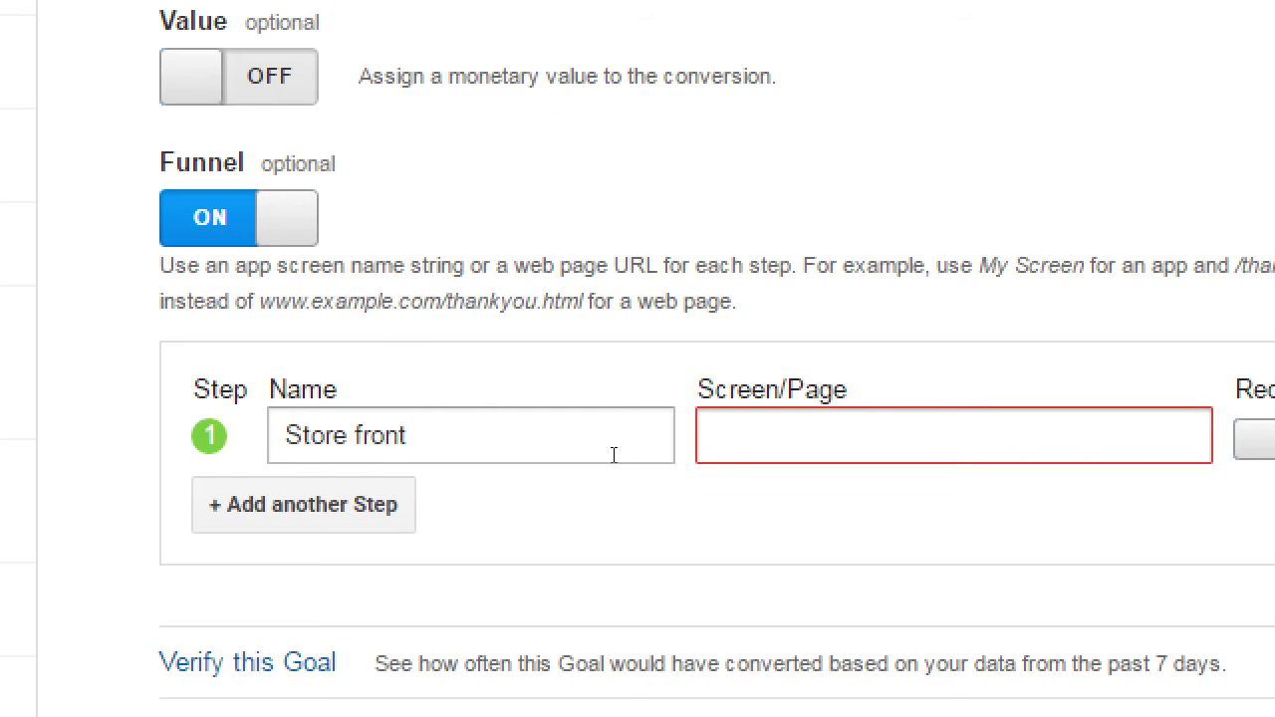
text(shop-now.html)
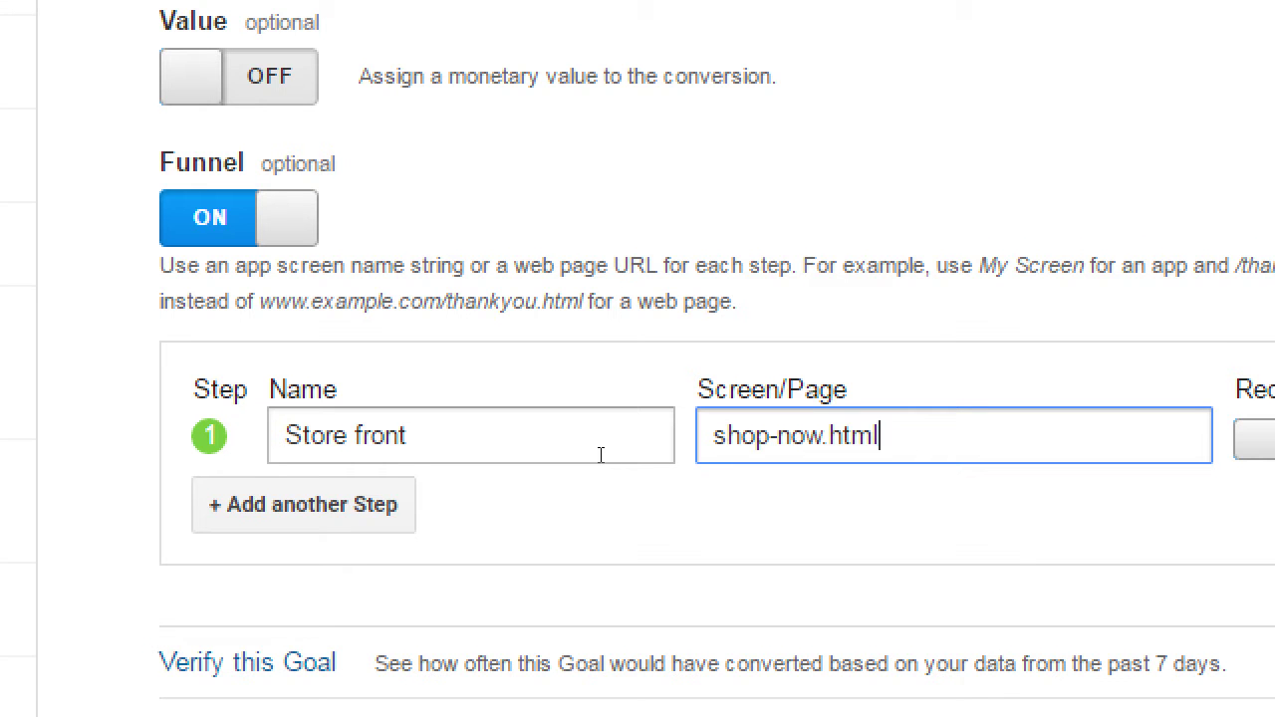
Step: Add a second funnel step named Cart with the page mycart.html
click(403, 503)
click(484, 476)
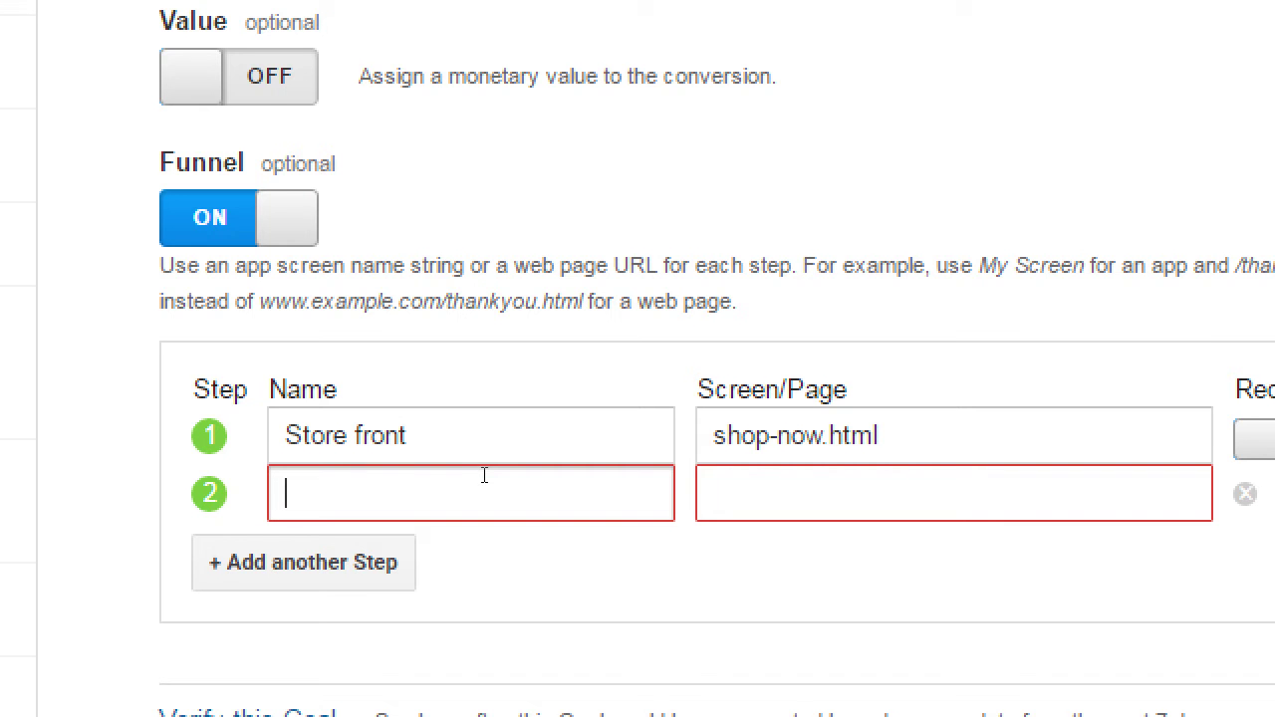
text(Cart)
key(Tab)
text(mycart.html)
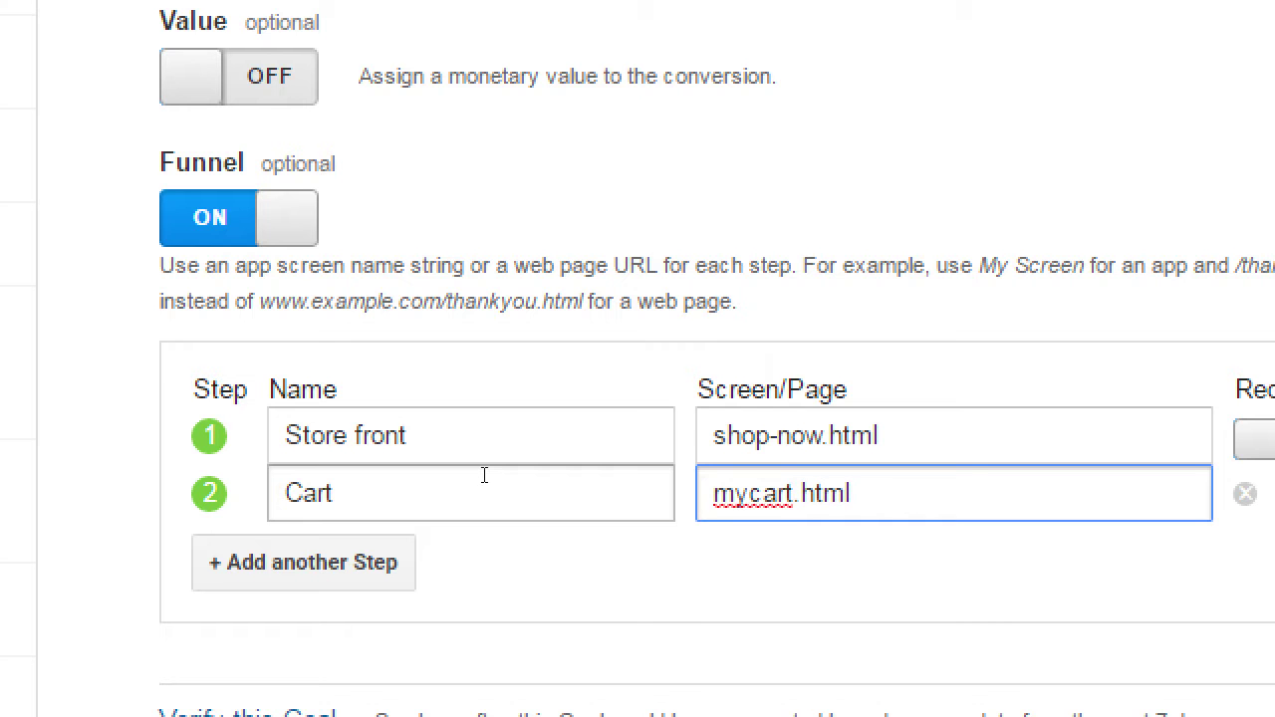
Step: Review the Store front and Cart funnel steps together with the goal's setup, description and destination
drag(323, 435, 547, 450)
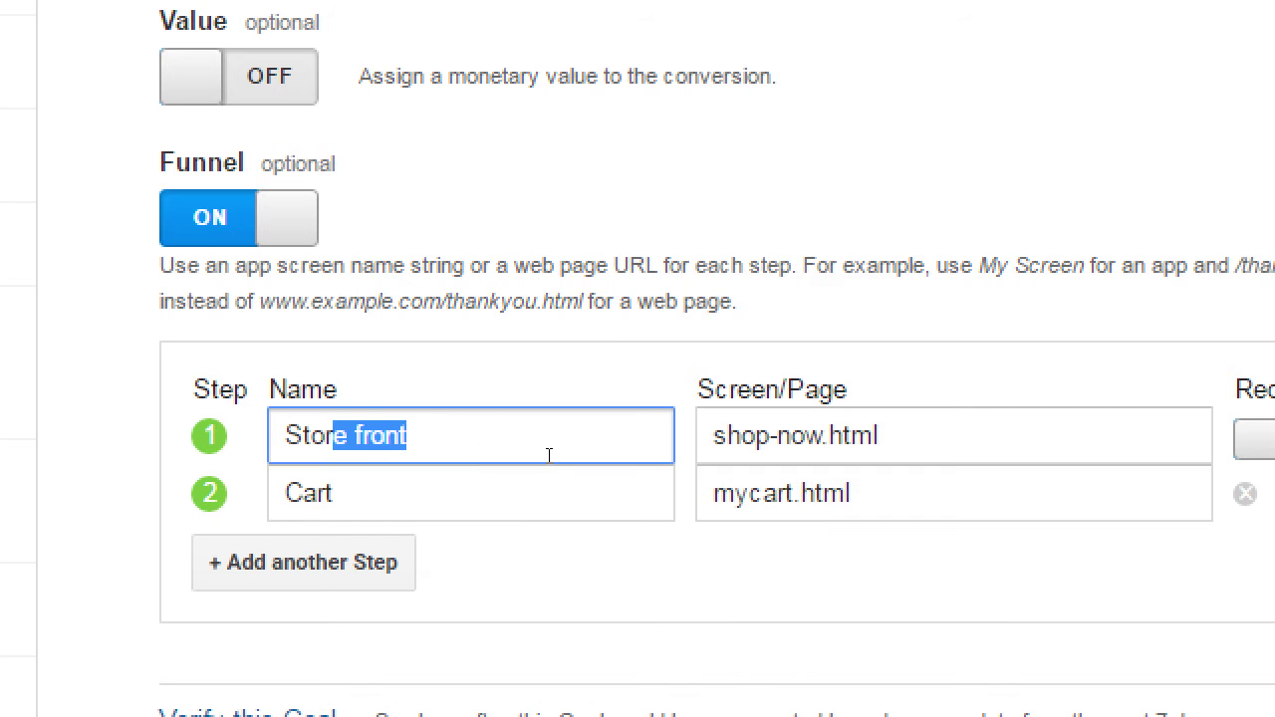
drag(302, 493, 532, 487)
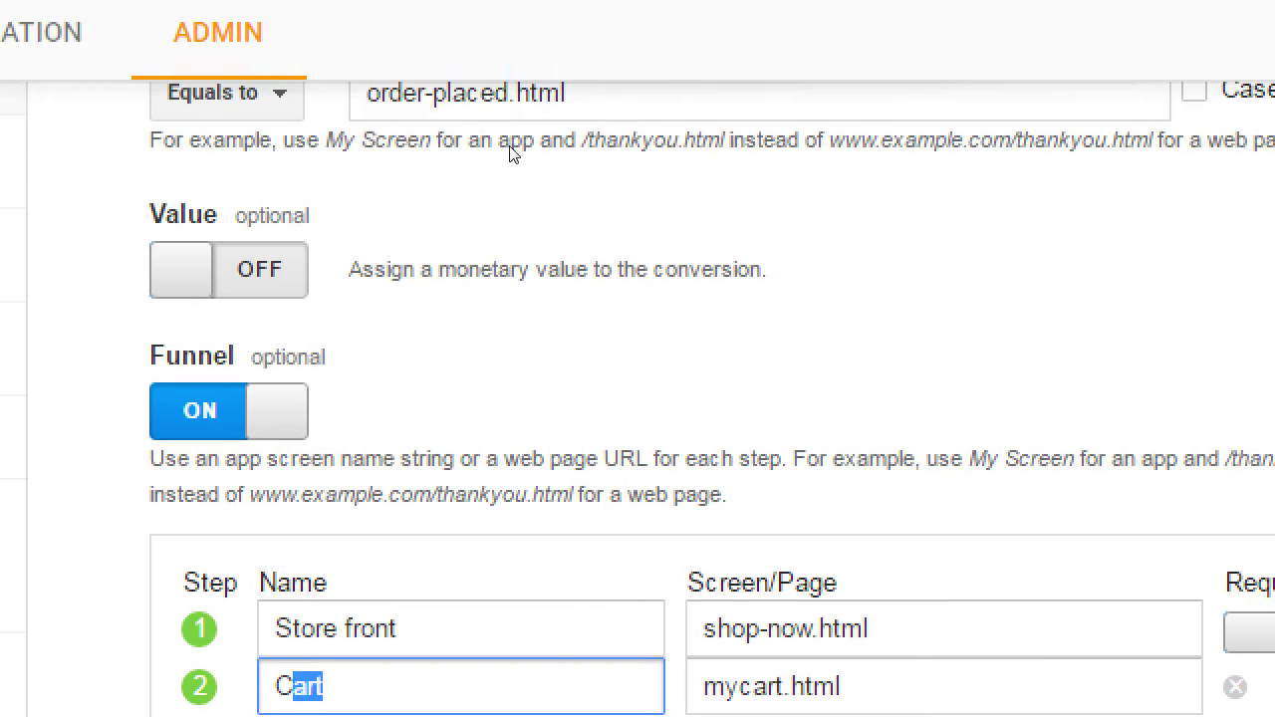
click(585, 107)
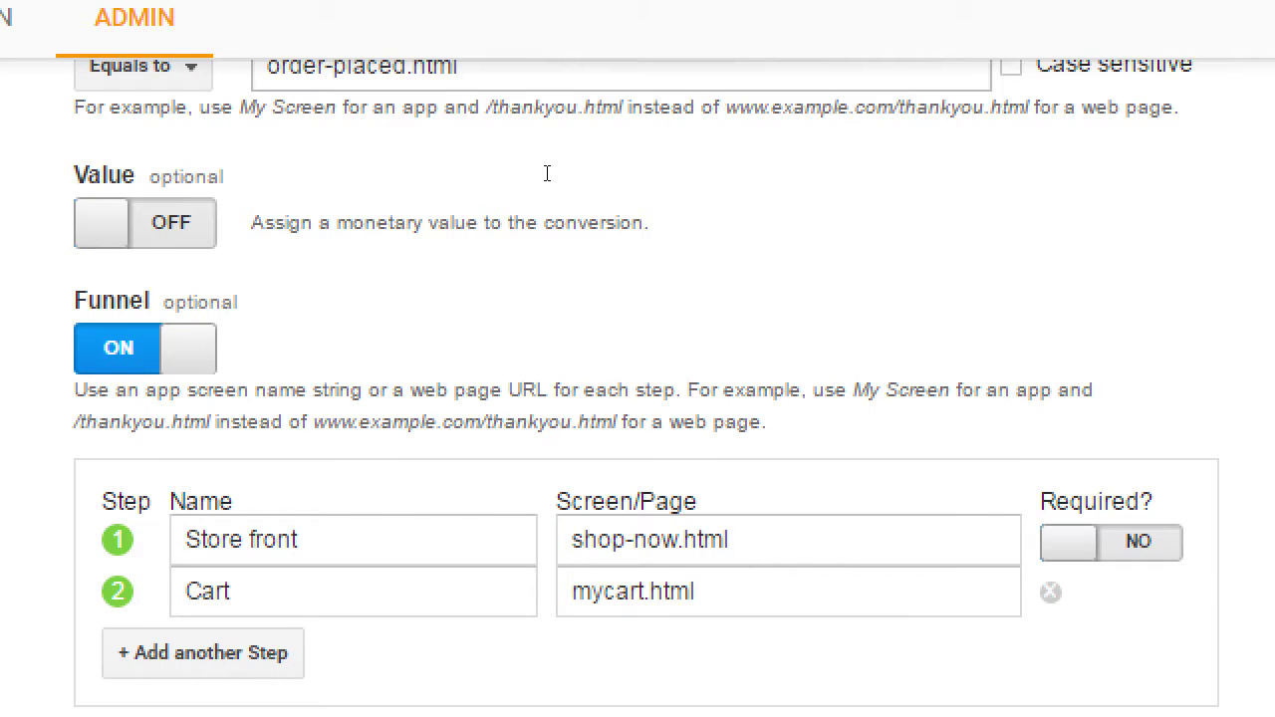
scroll(617, 229, up, 3)
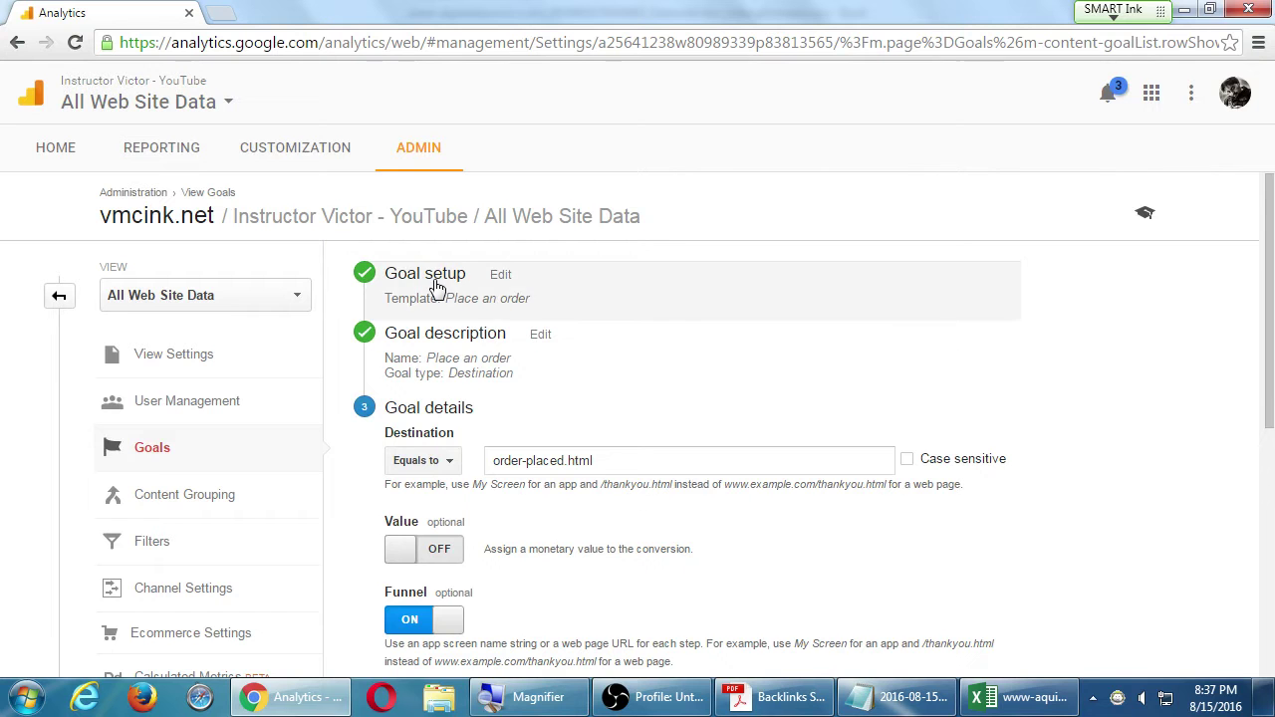
scroll(436, 288, down, 3)
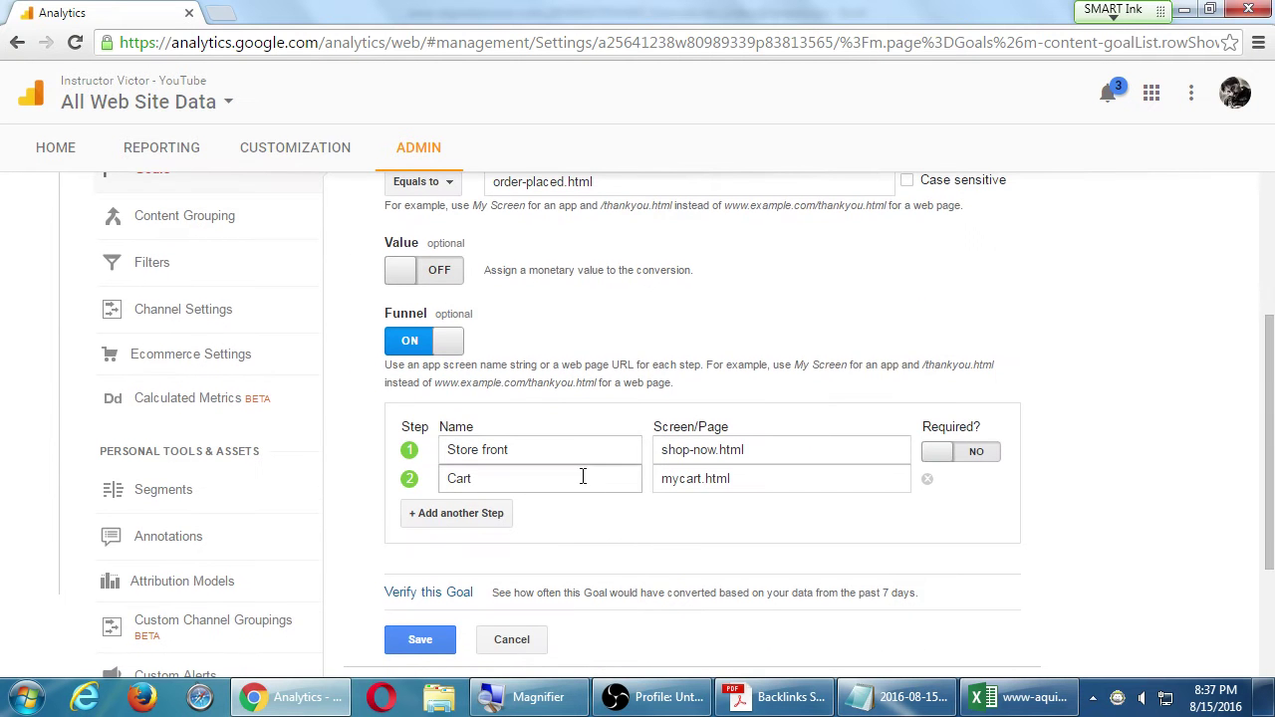
scroll(681, 520, down, 1)
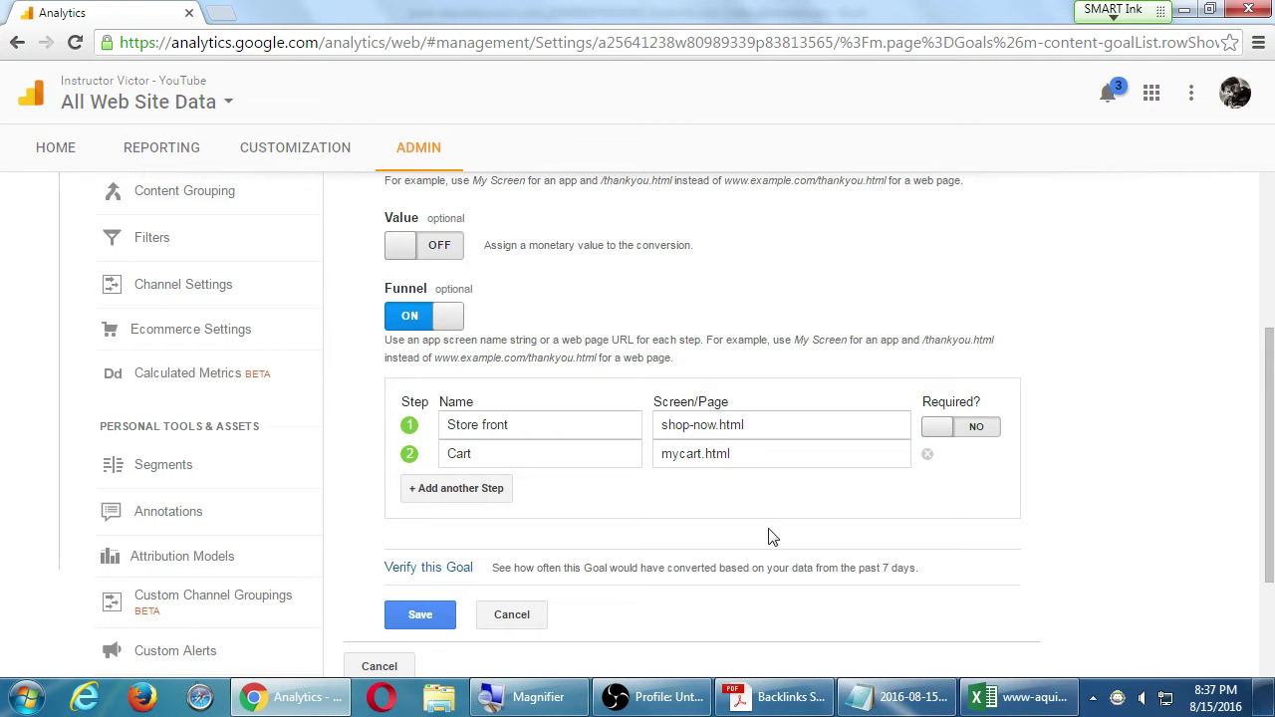
Step: Try making the first funnel step required, revert that setting and verify the goal against the past 7 days of data
click(983, 438)
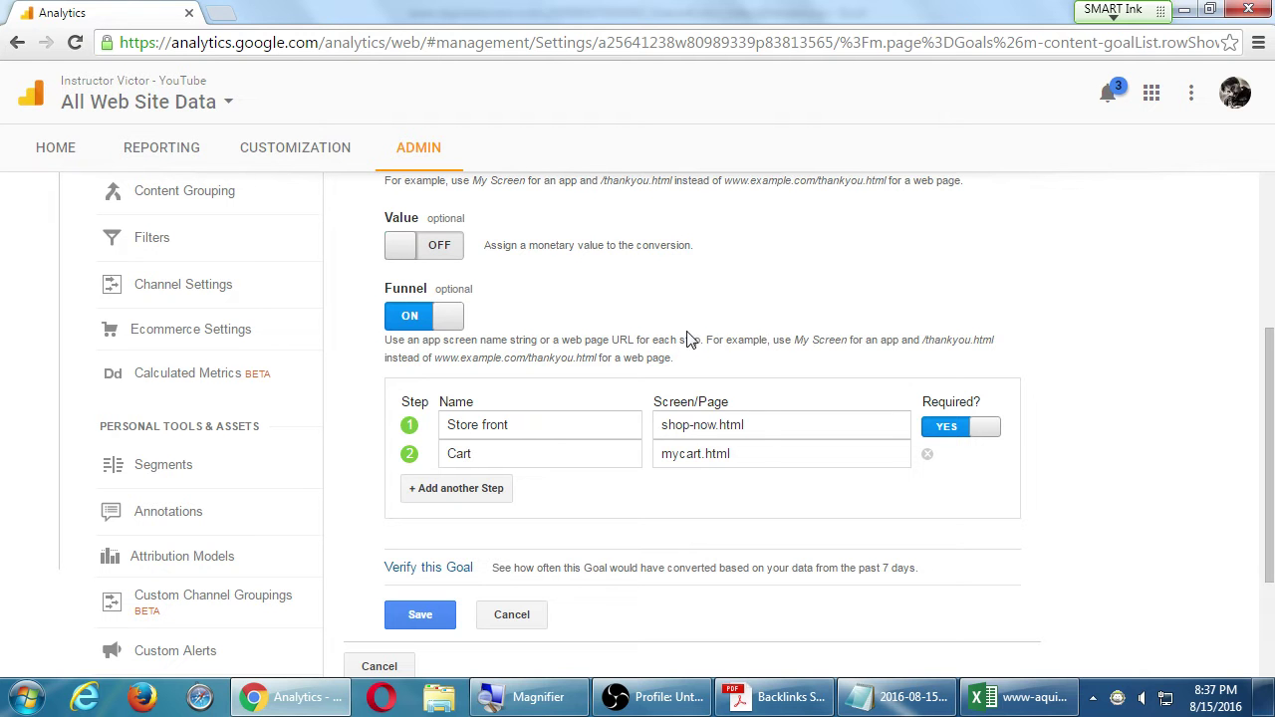
click(944, 431)
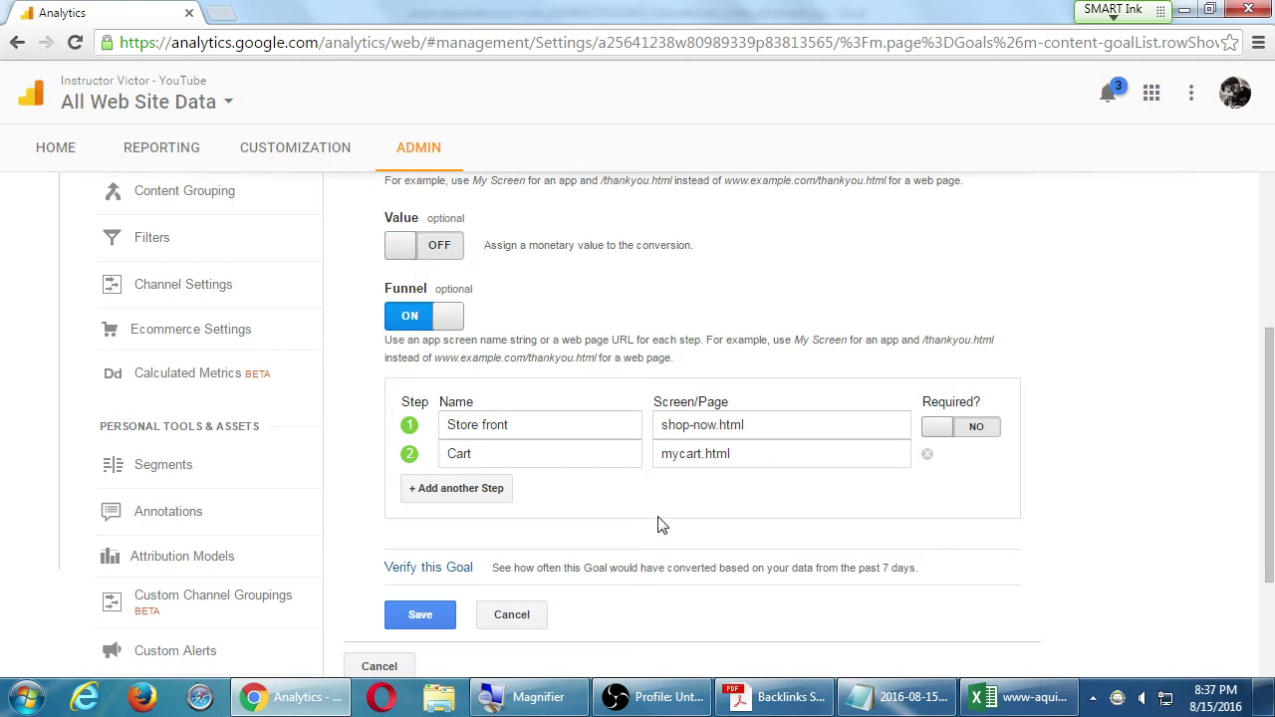
click(455, 573)
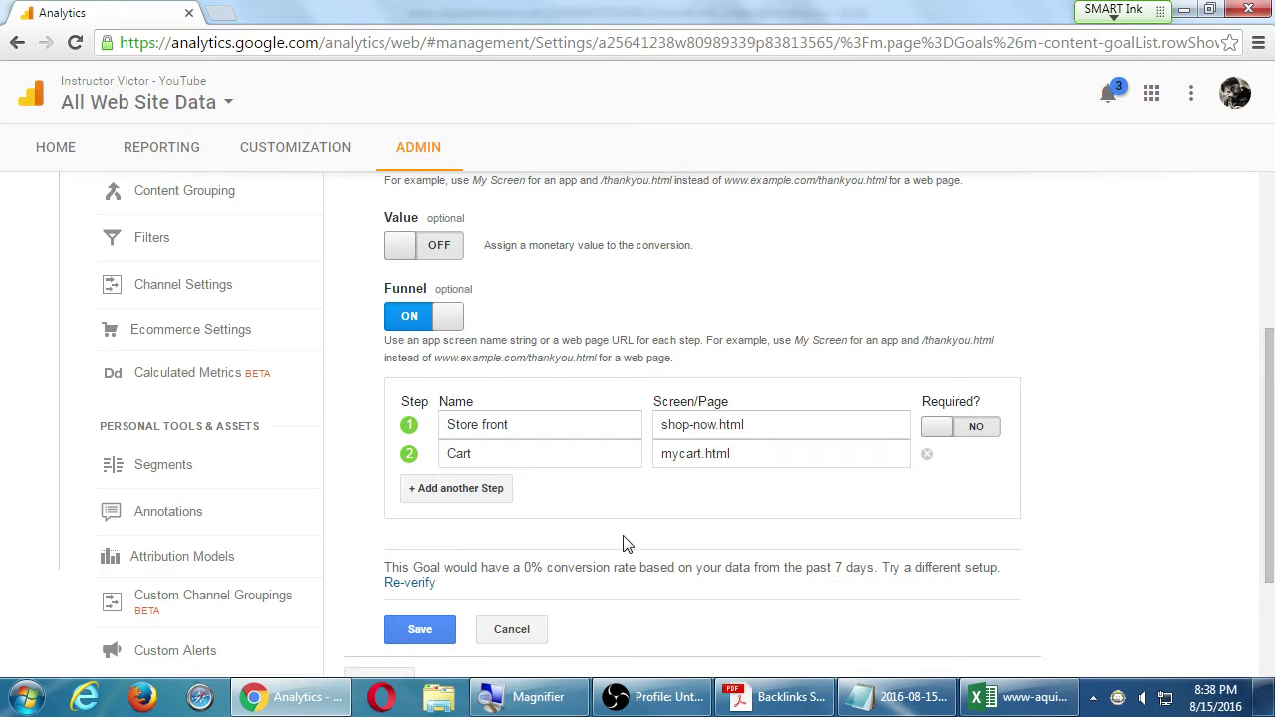
Step: Try switching the optional Value on and the Funnel off, restoring each setting
scroll(633, 538, up, 1)
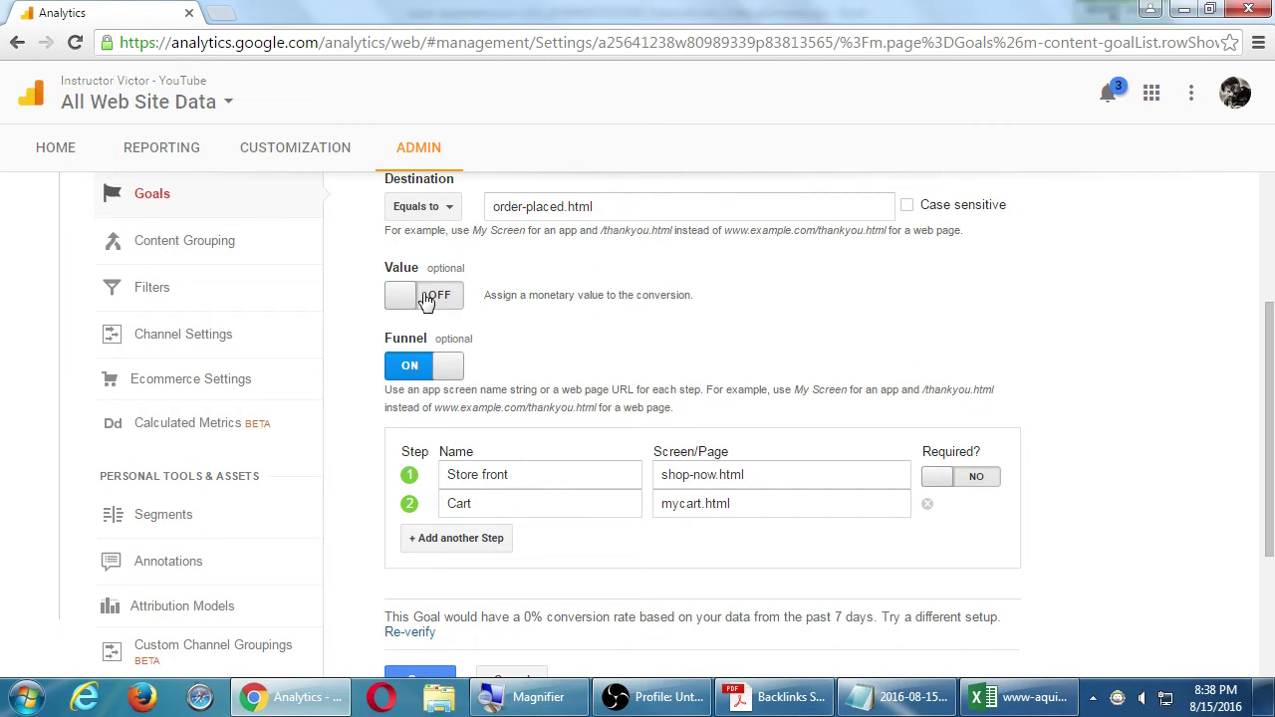
click(425, 297)
click(426, 297)
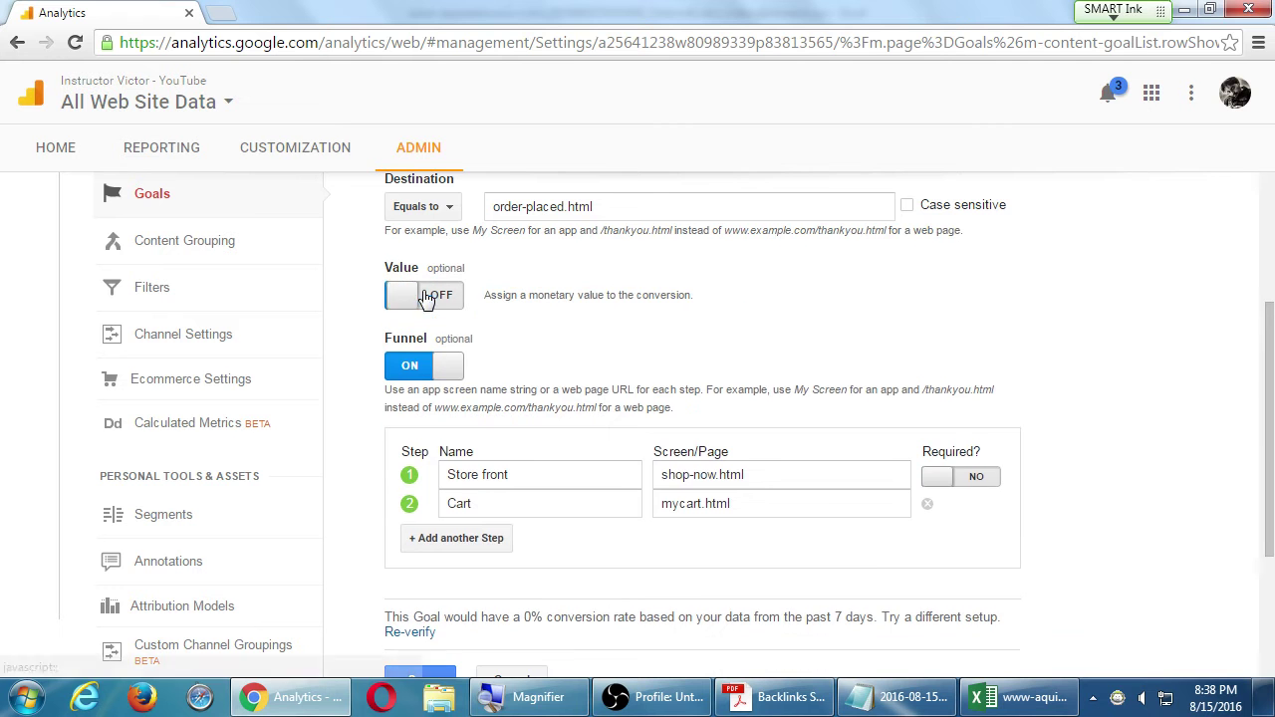
click(419, 366)
click(416, 366)
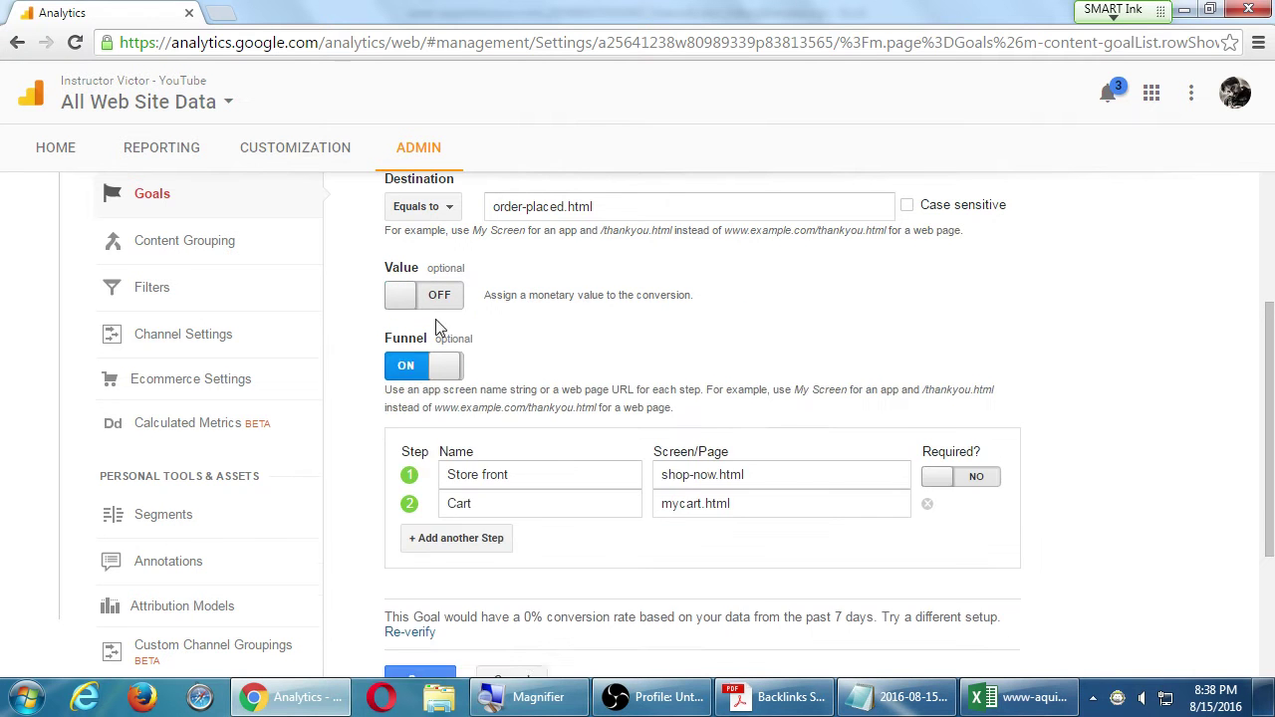
Step: Turn on the goal's optional monetary value and set it to 10 $USD
click(443, 296)
click(523, 296)
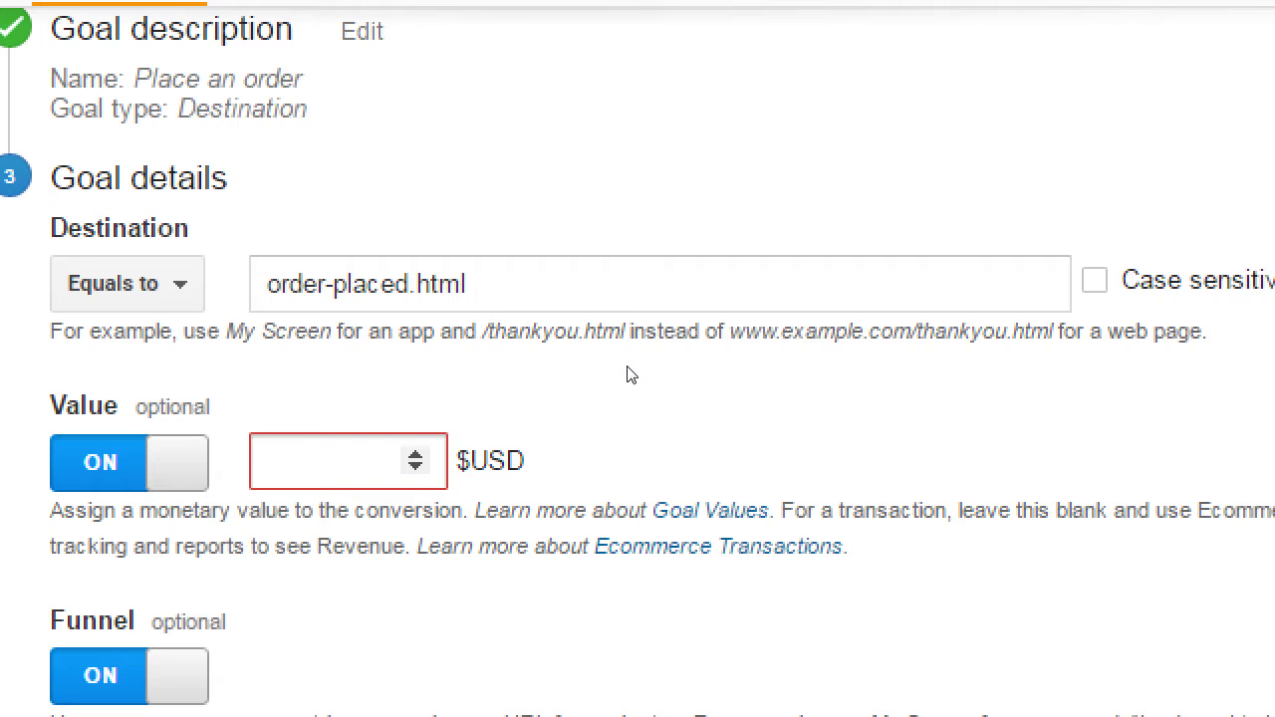
text(10)
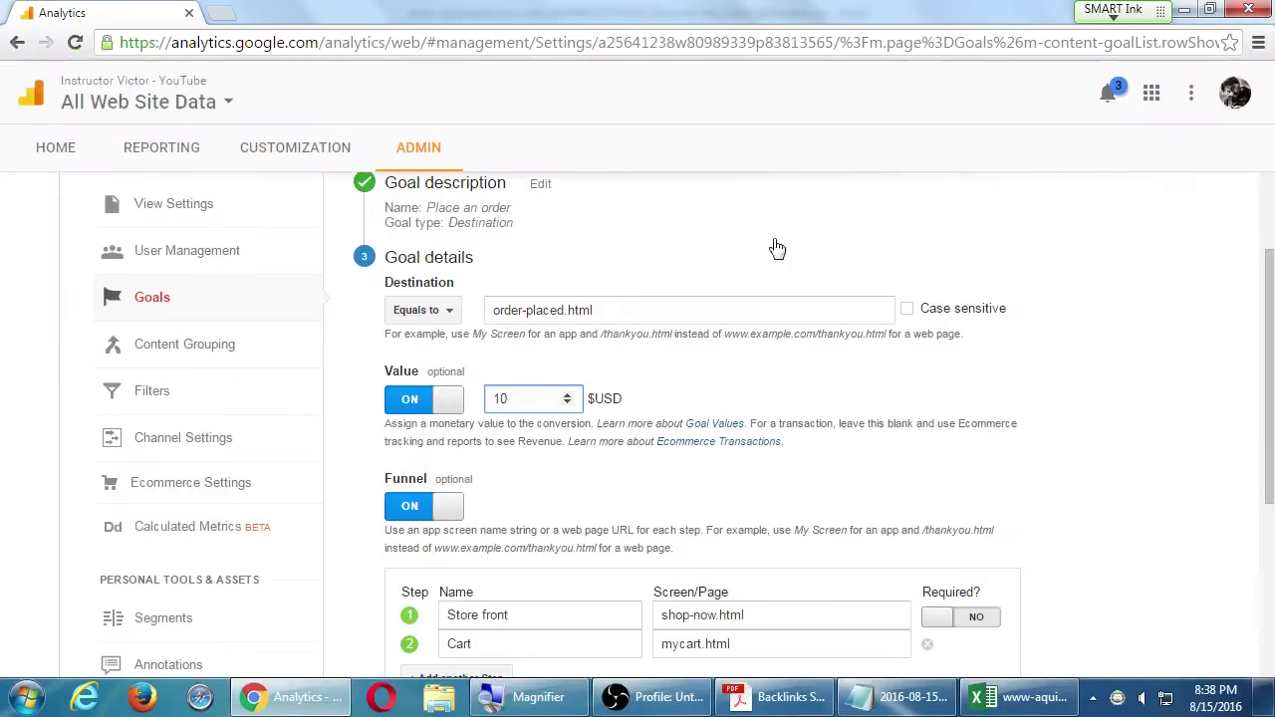
Step: Look over the Place an order goal details, discard the goal without saving and return to the goals list
scroll(734, 380, down, 3)
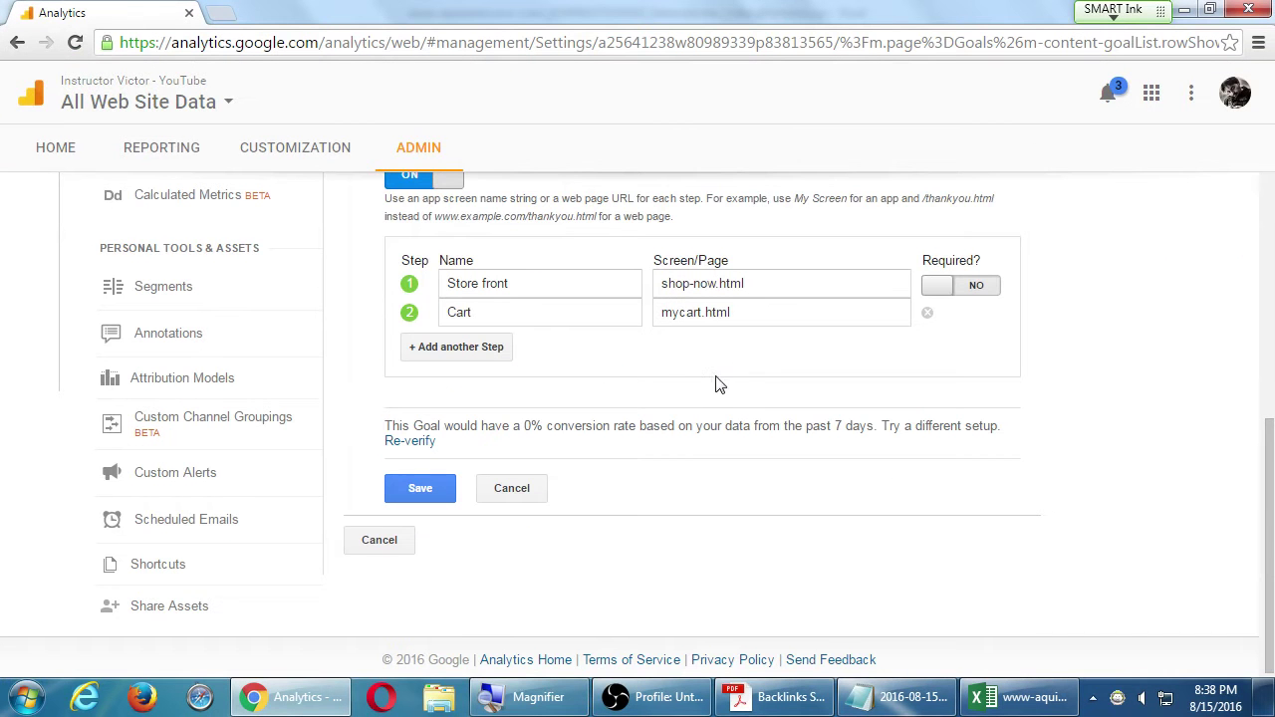
scroll(666, 370, up, 3)
scroll(706, 401, up, 1)
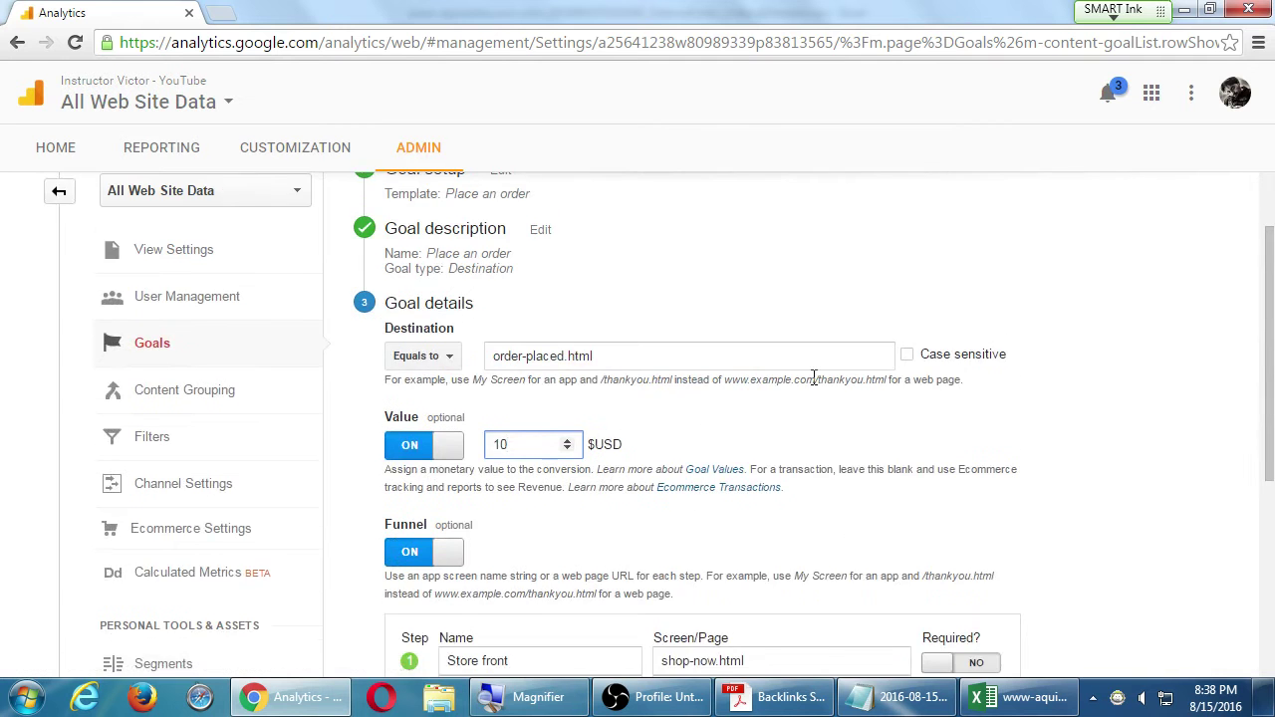
scroll(717, 397, up, 1)
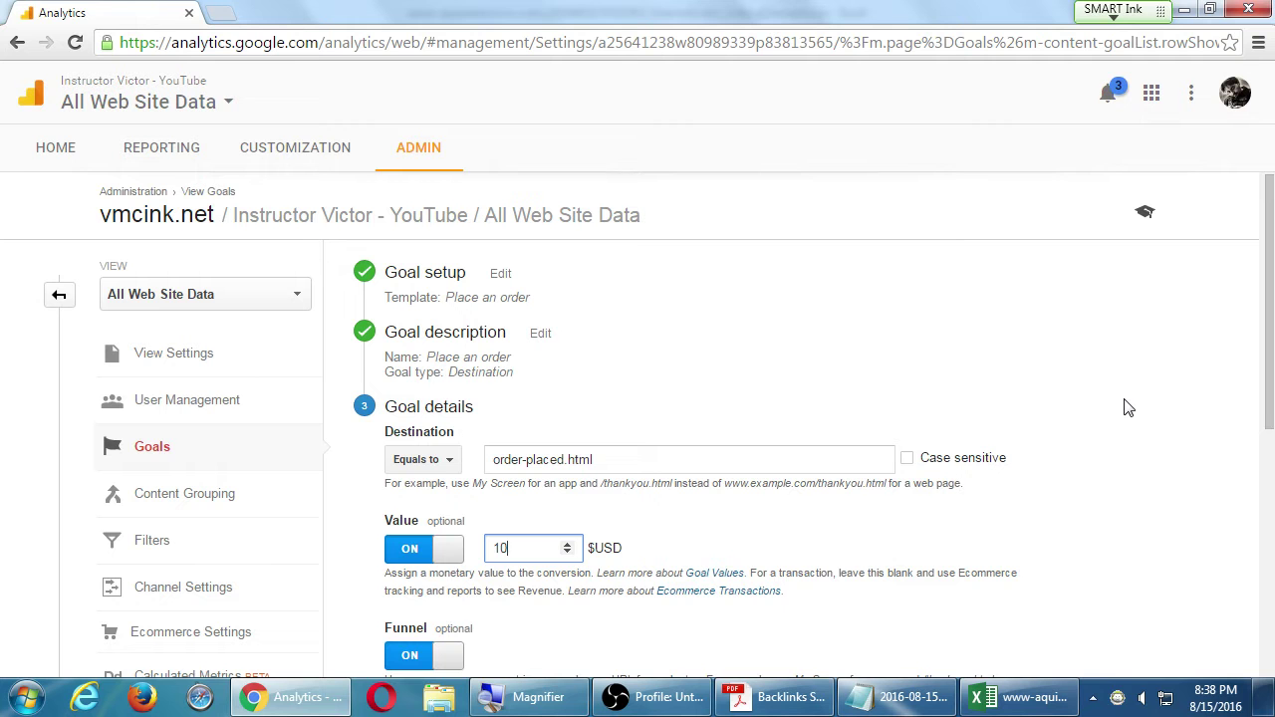
scroll(1106, 442, down, 2)
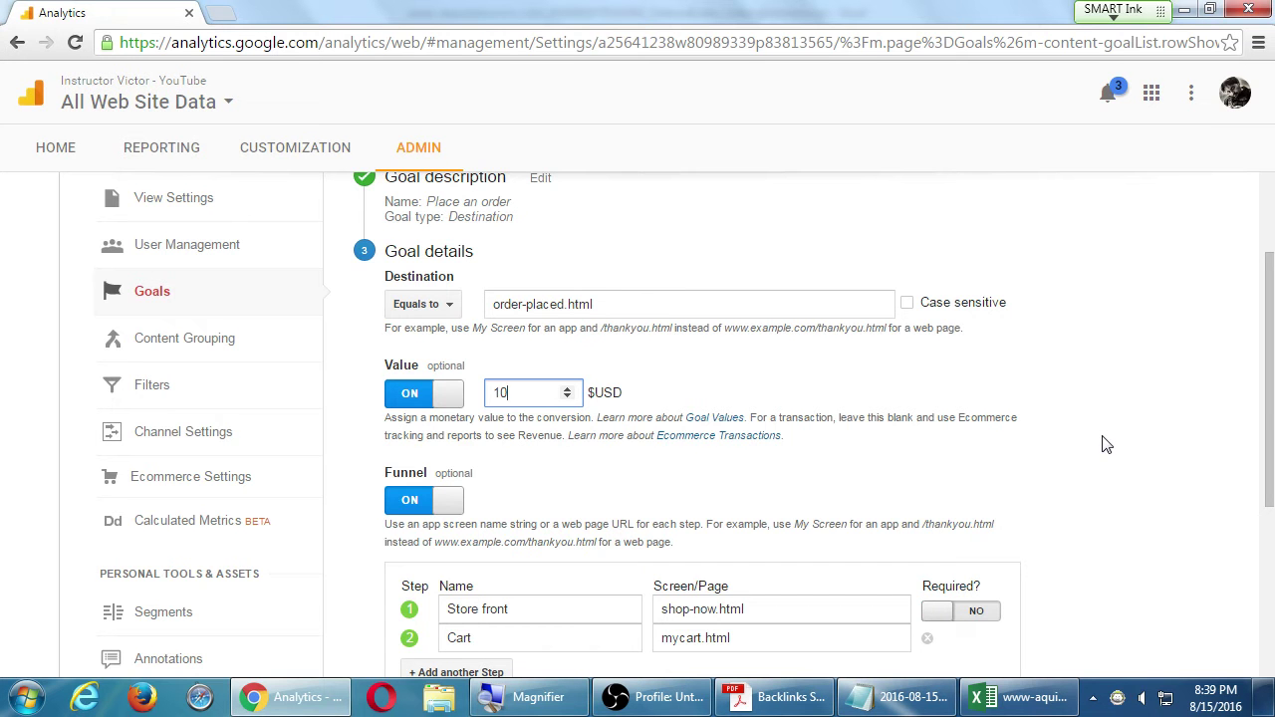
scroll(1106, 444, down, 5)
click(522, 484)
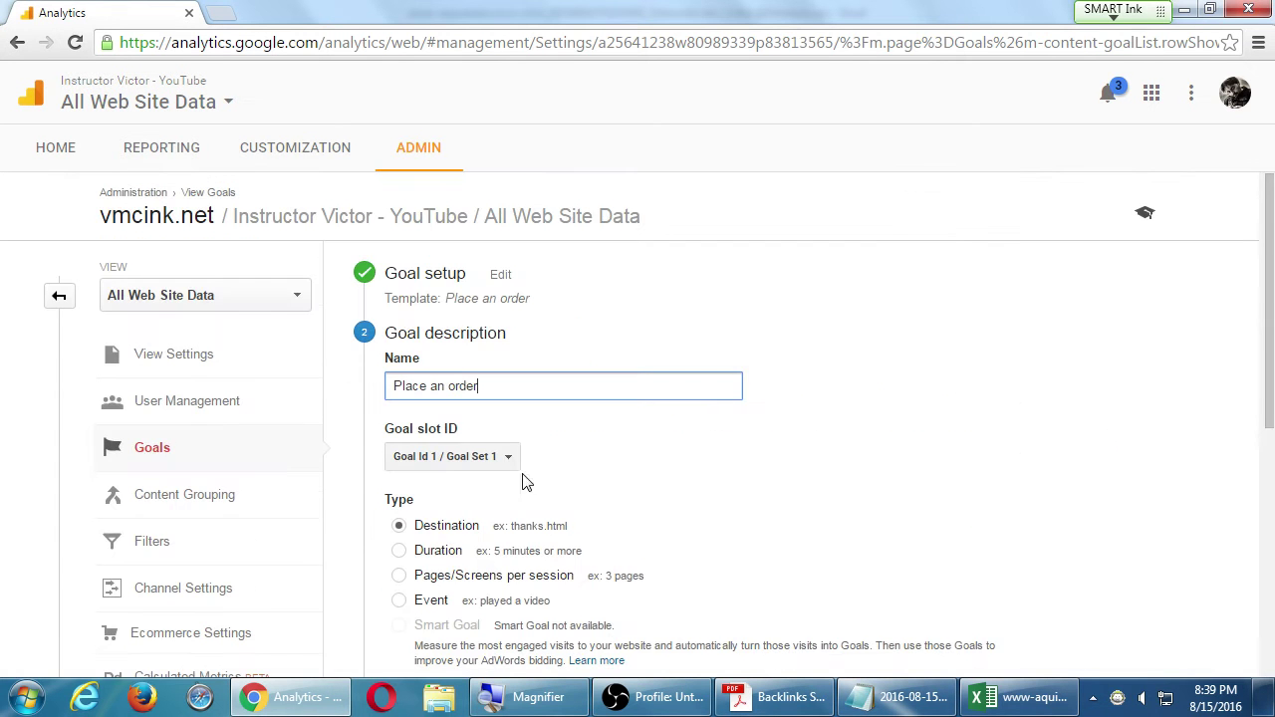
scroll(527, 428, down, 5)
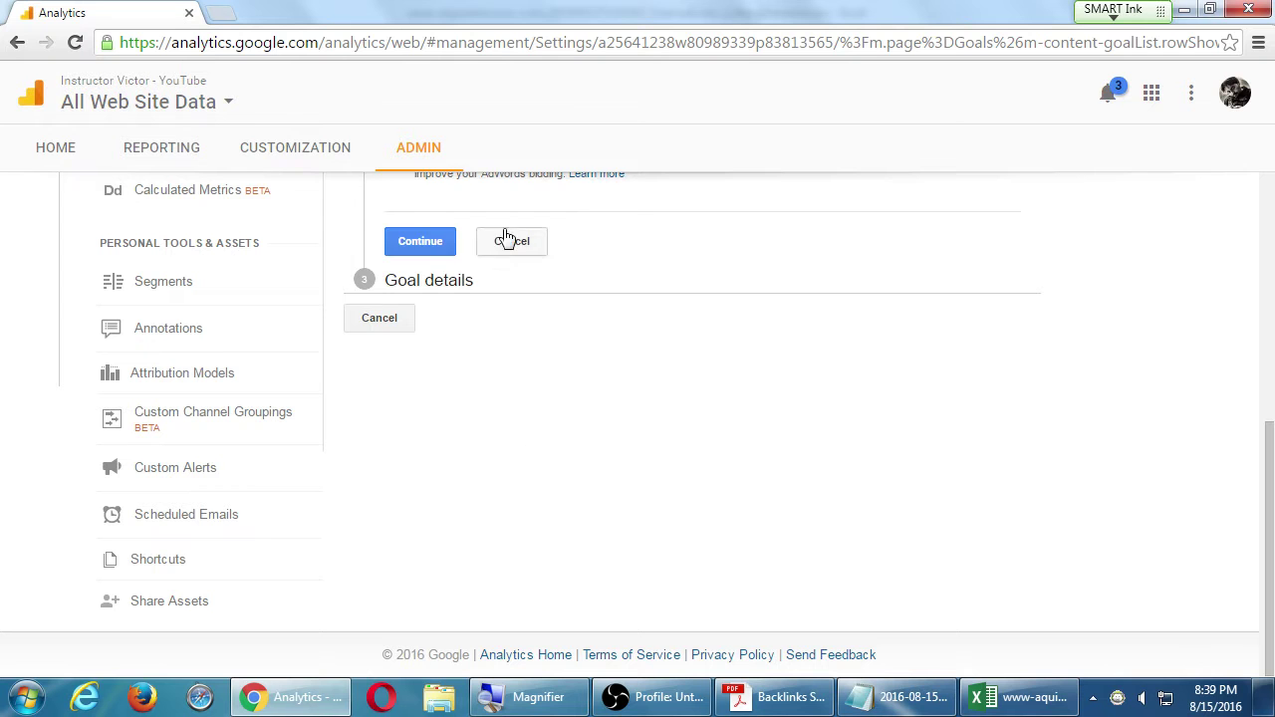
scroll(506, 237, up, 3)
click(509, 487)
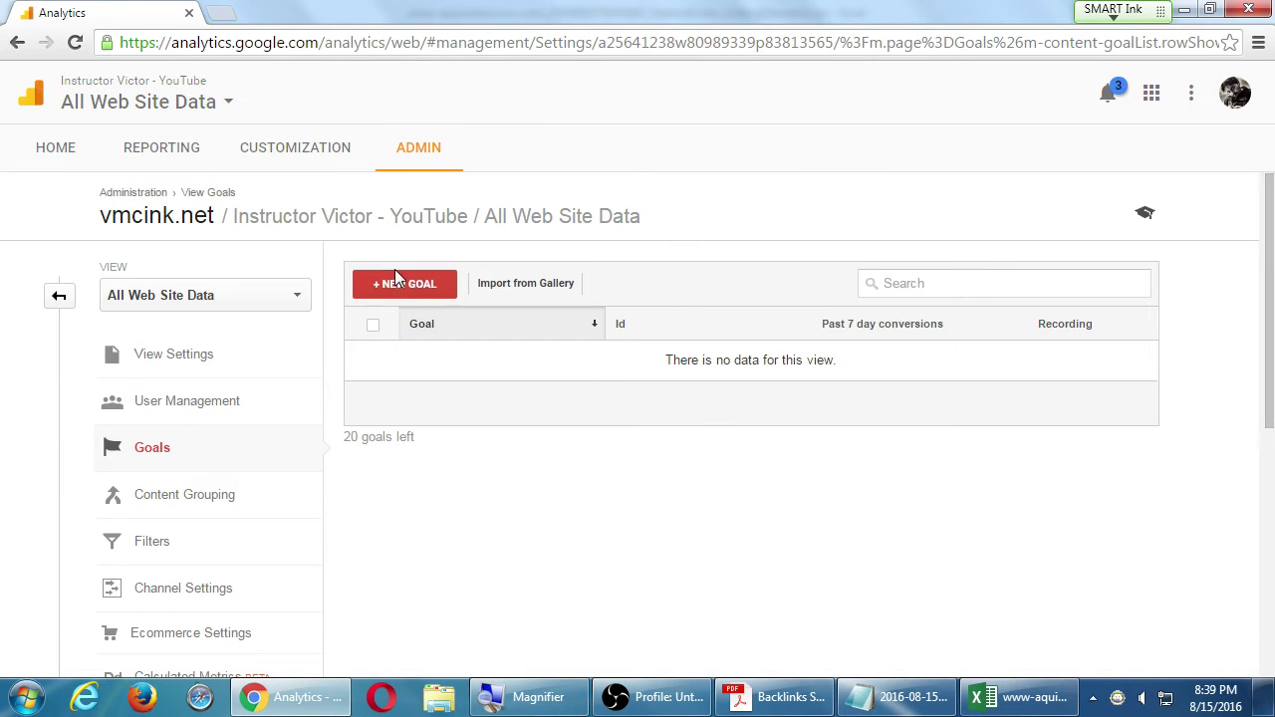
Step: Start a new goal with the Custom setup and continue to its goal description
click(396, 279)
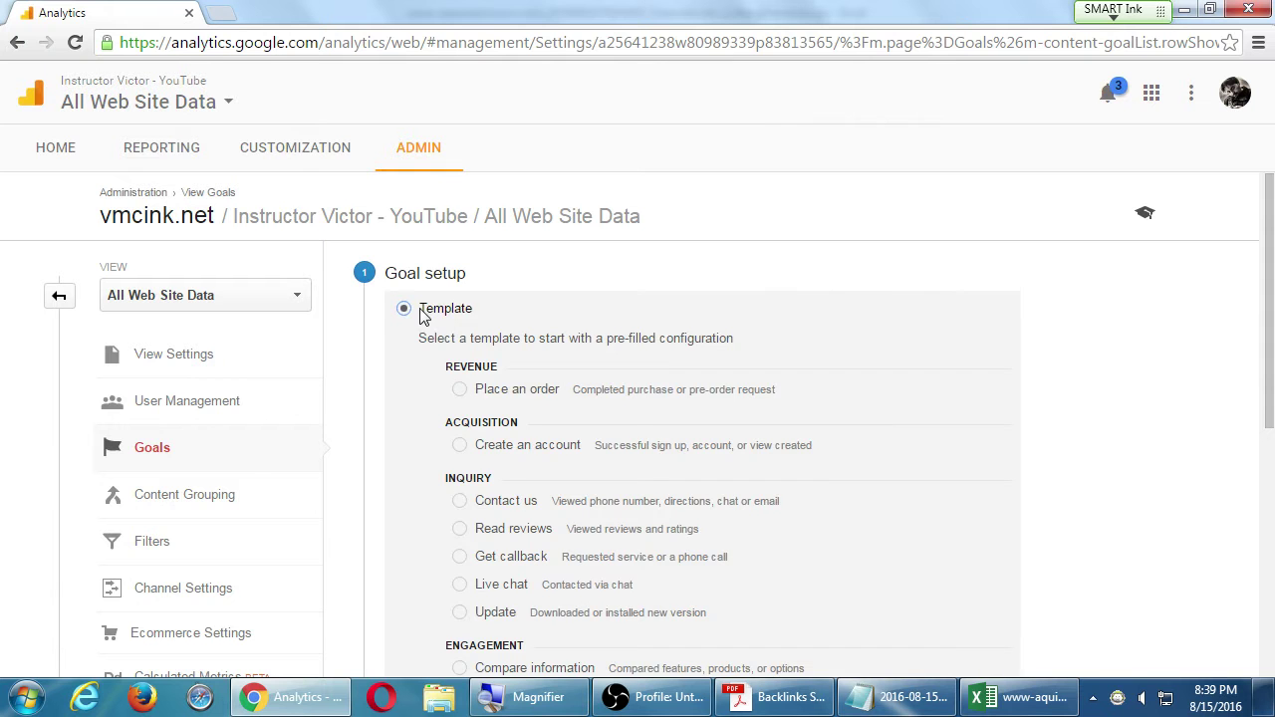
scroll(418, 368, down, 5)
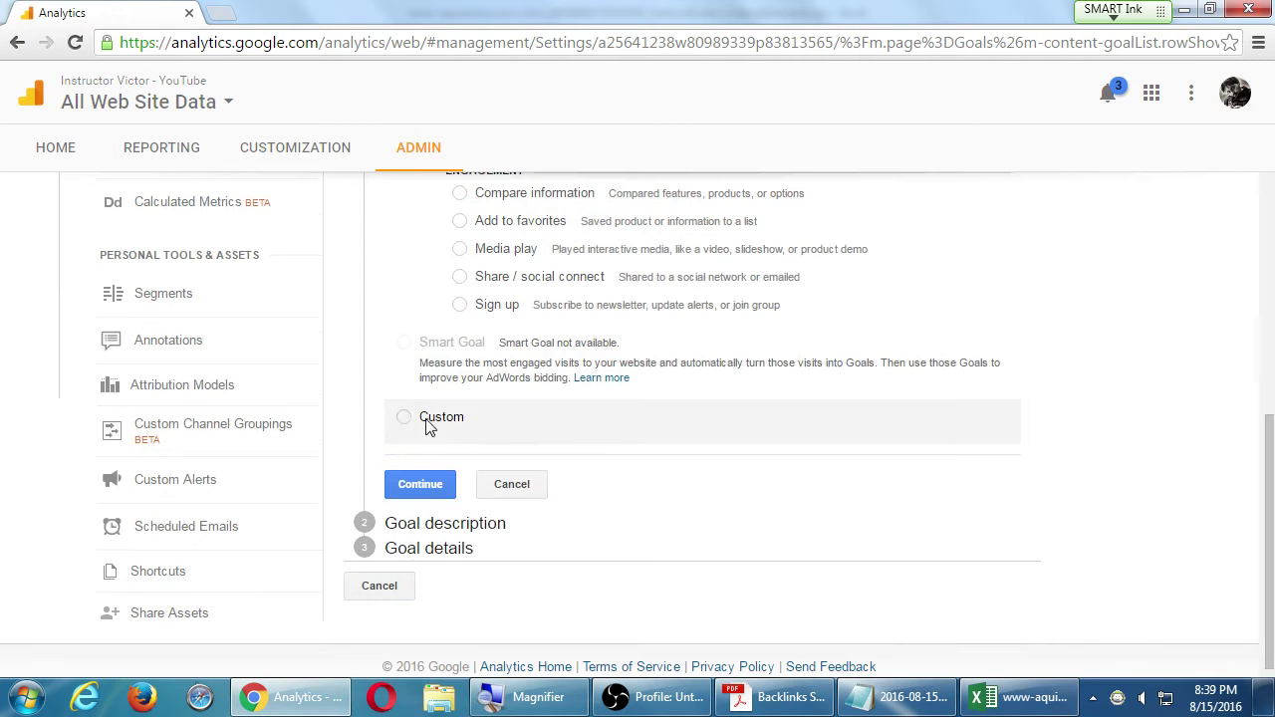
click(405, 418)
click(419, 484)
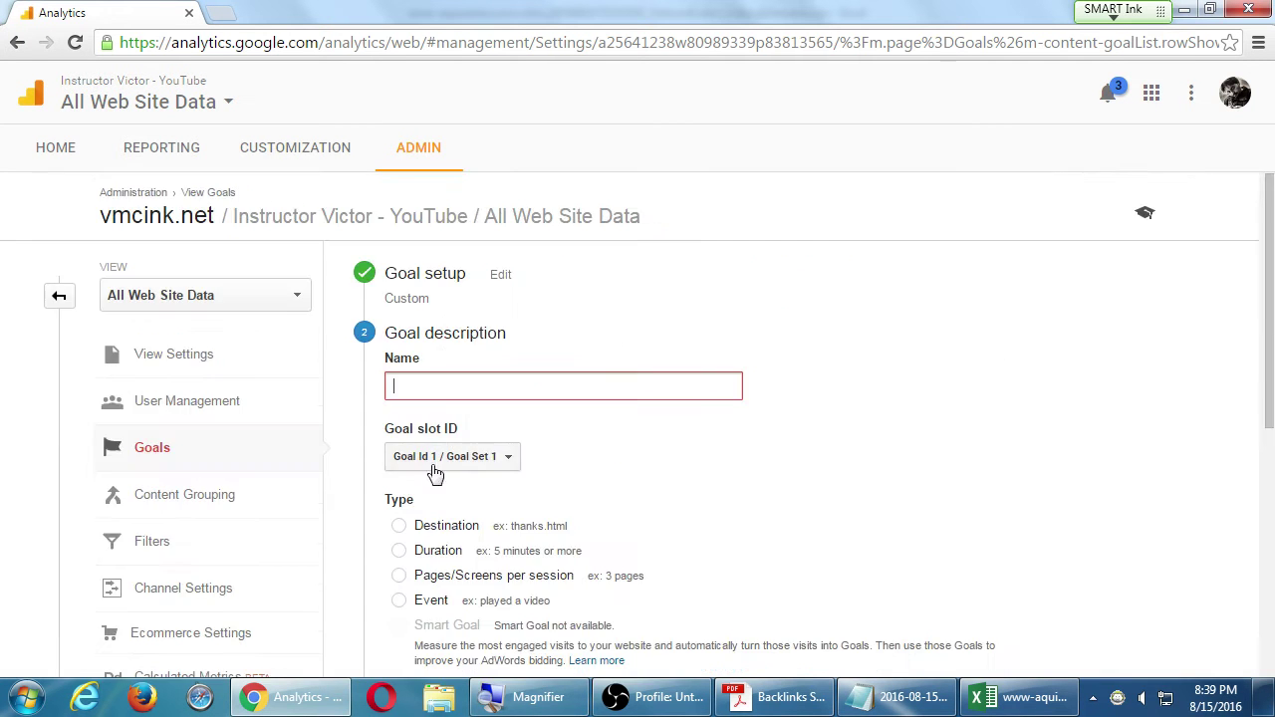
scroll(597, 359, down, 2)
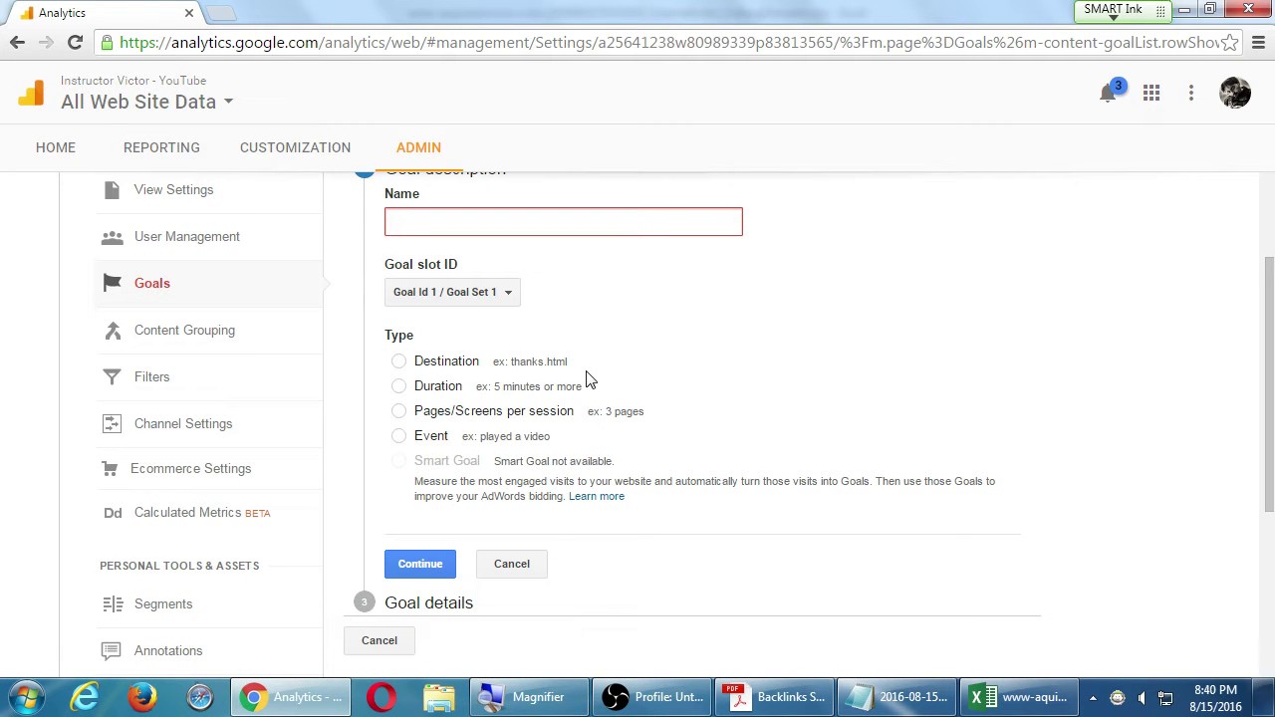
scroll(439, 324, up, 3)
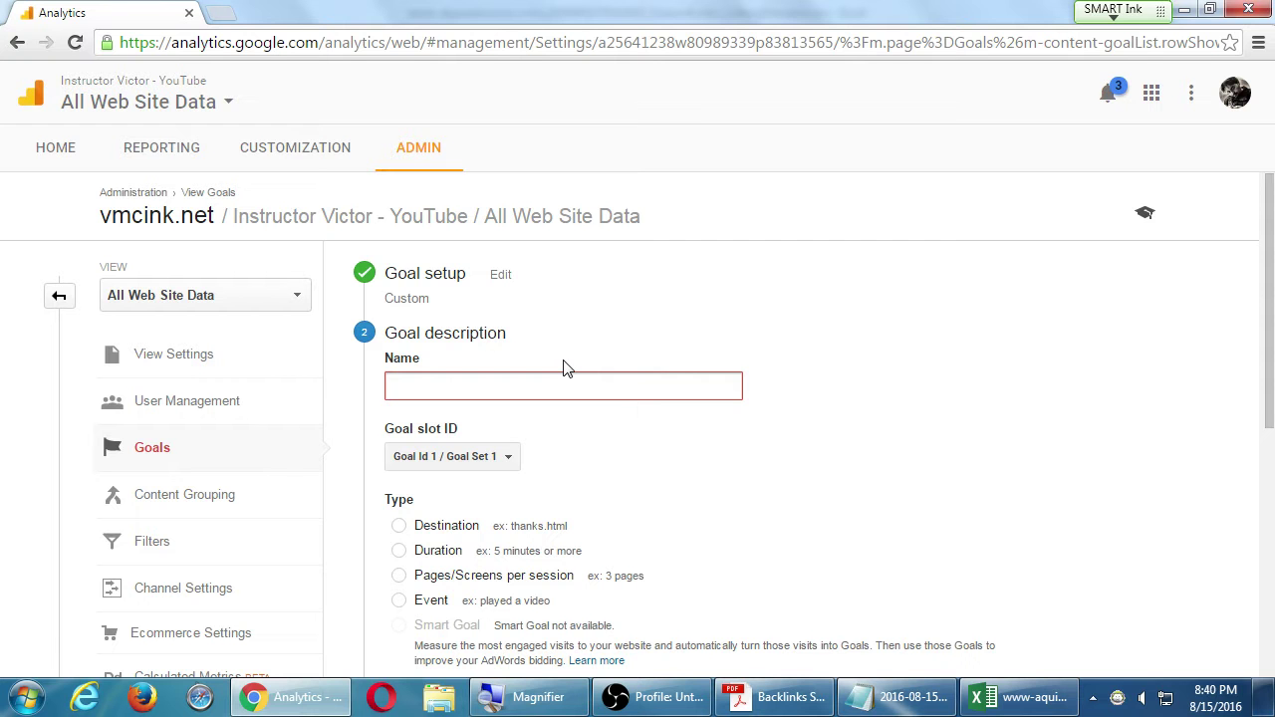
Step: Switch to the 2016-08-15 text notes and add the line "Set up Google Analytics Goals, ASAP" at the end
click(893, 698)
key(Return)
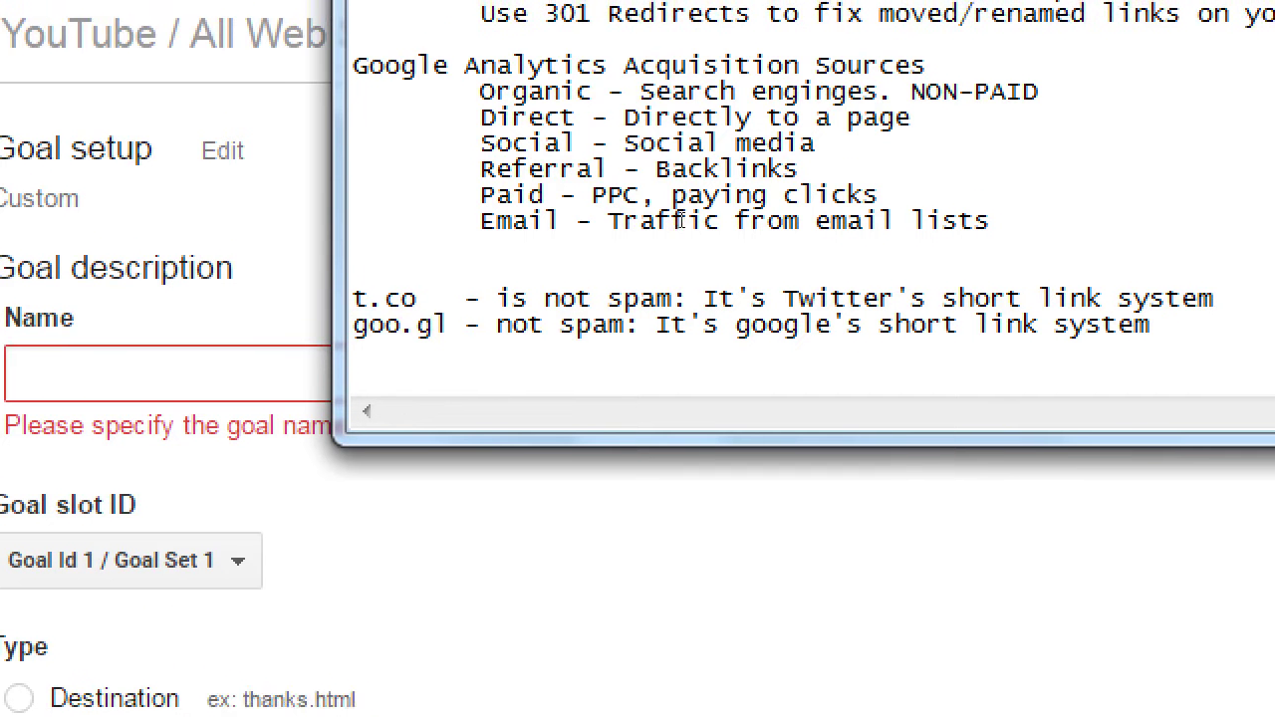
text(Set up Google)
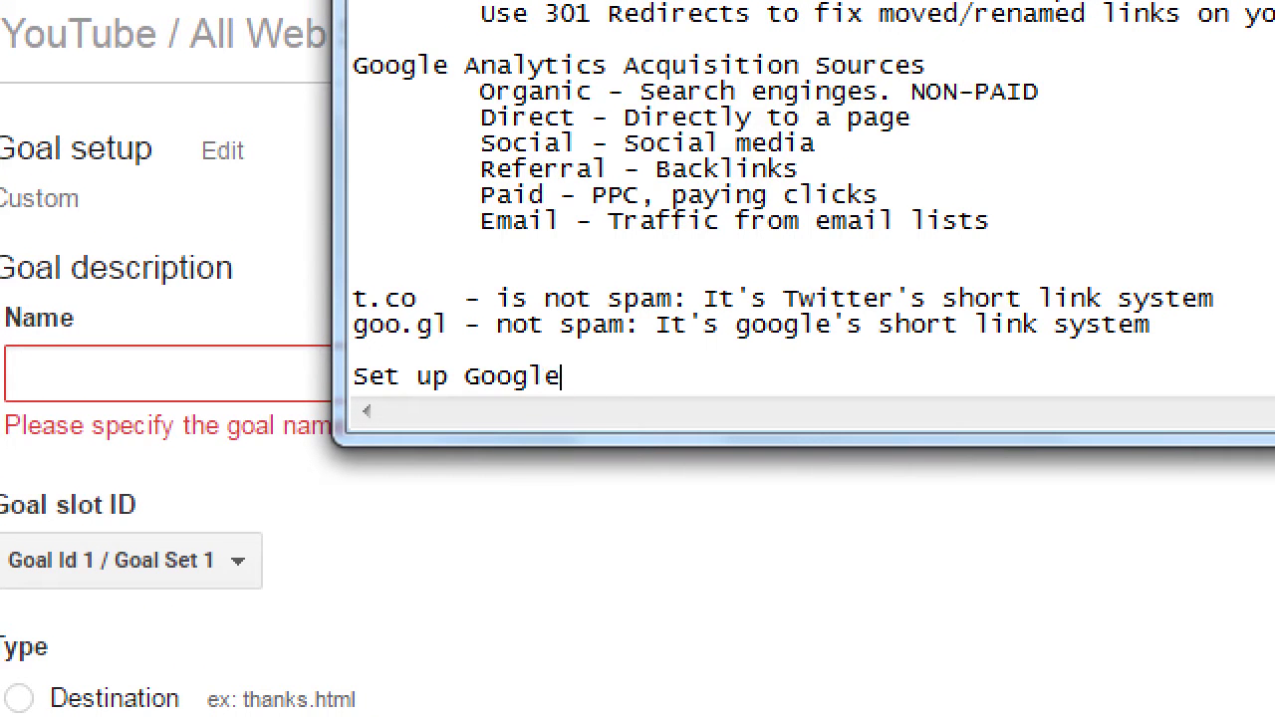
text( Analytics )
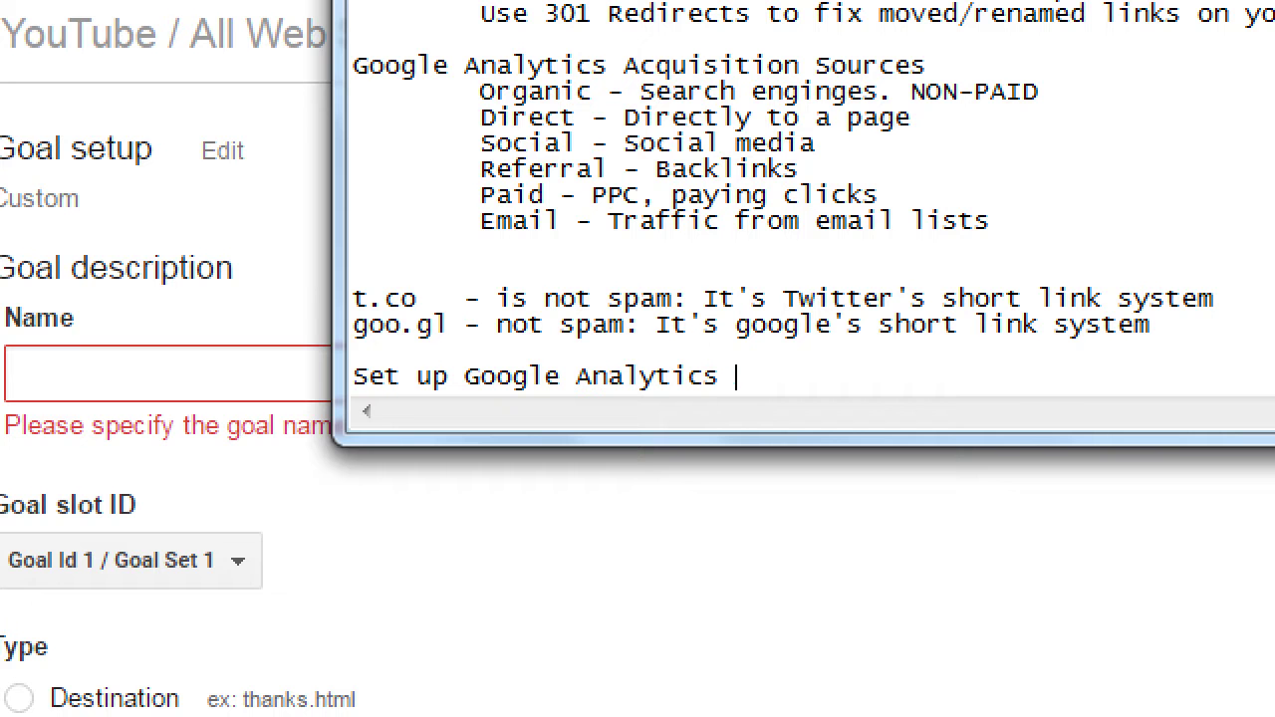
text(Goals, ASAP)
key(Return)
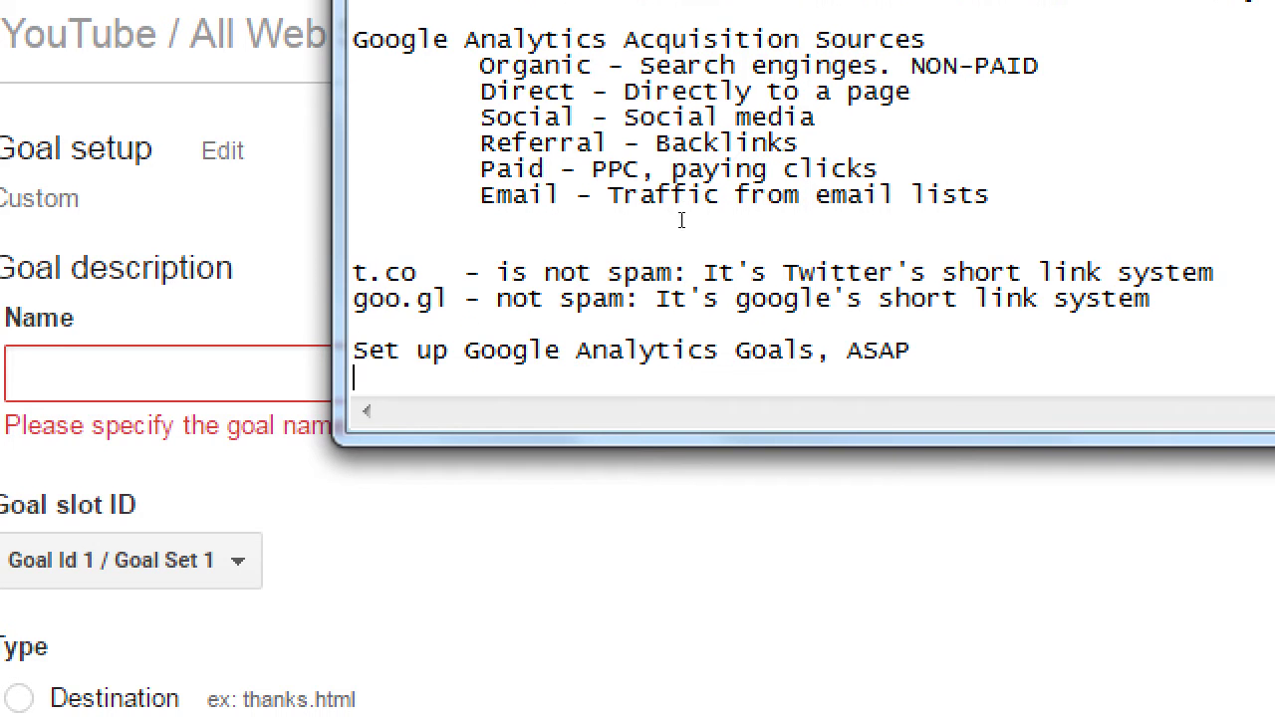
Step: Add the indented line "To see the efficacy of your online endeavors" beneath the Google Analytics Goals note
key(Tab)
text(To see the )
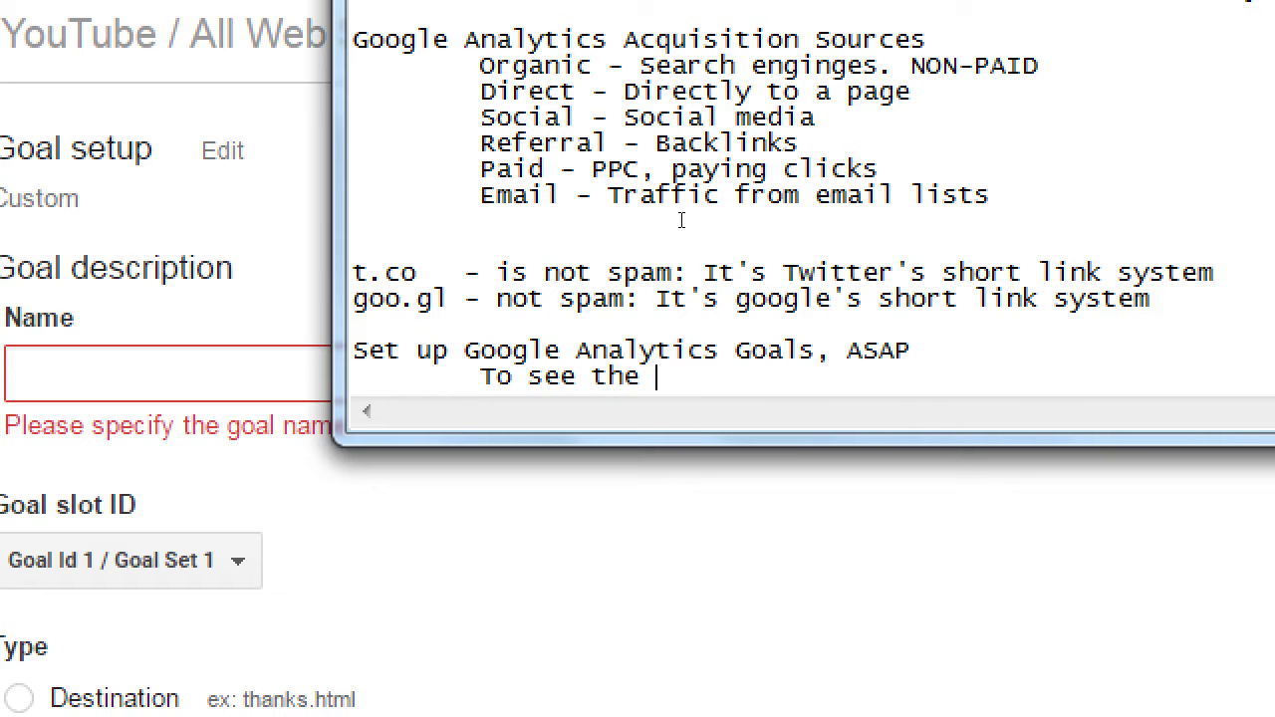
text(efficacy of your)
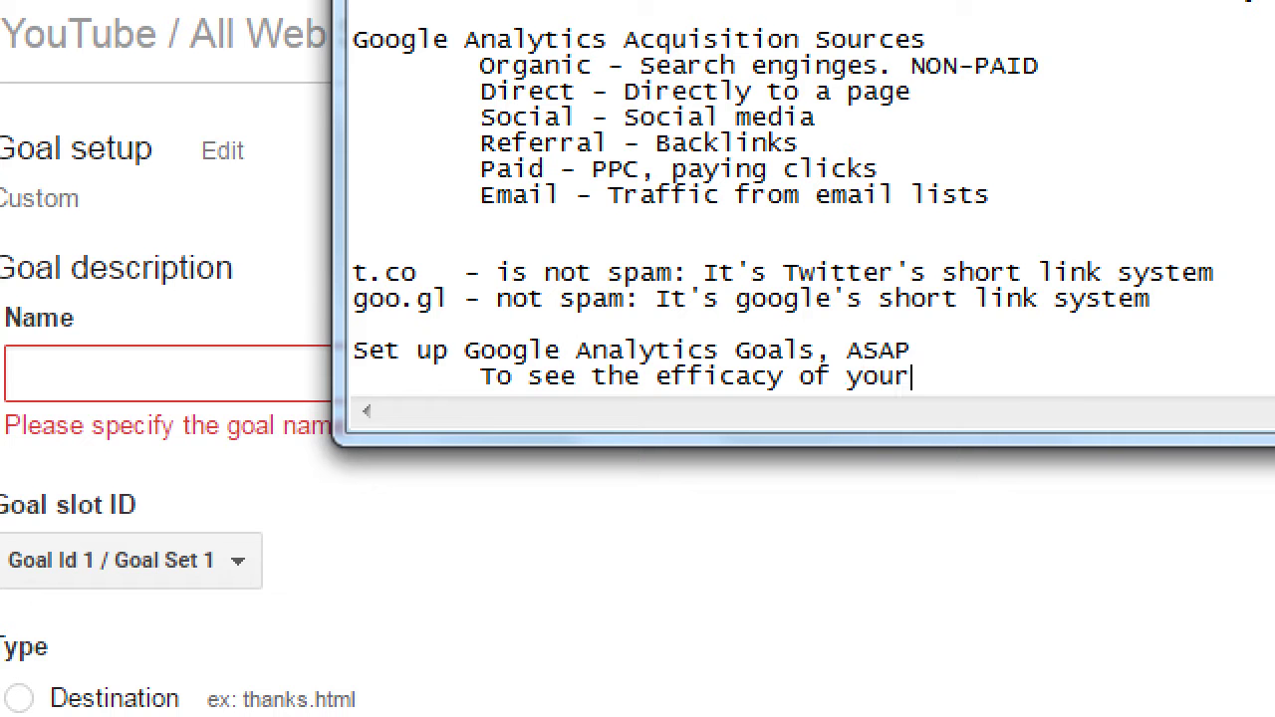
text( online )
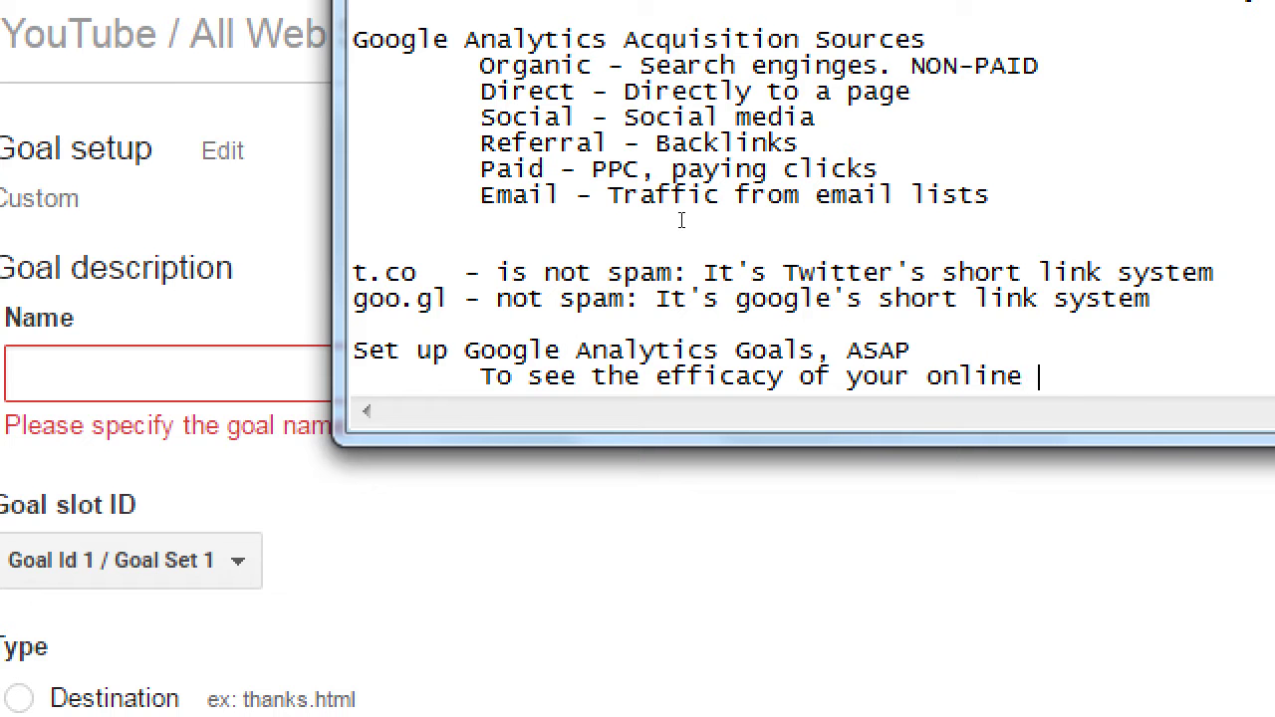
text(endeavors)
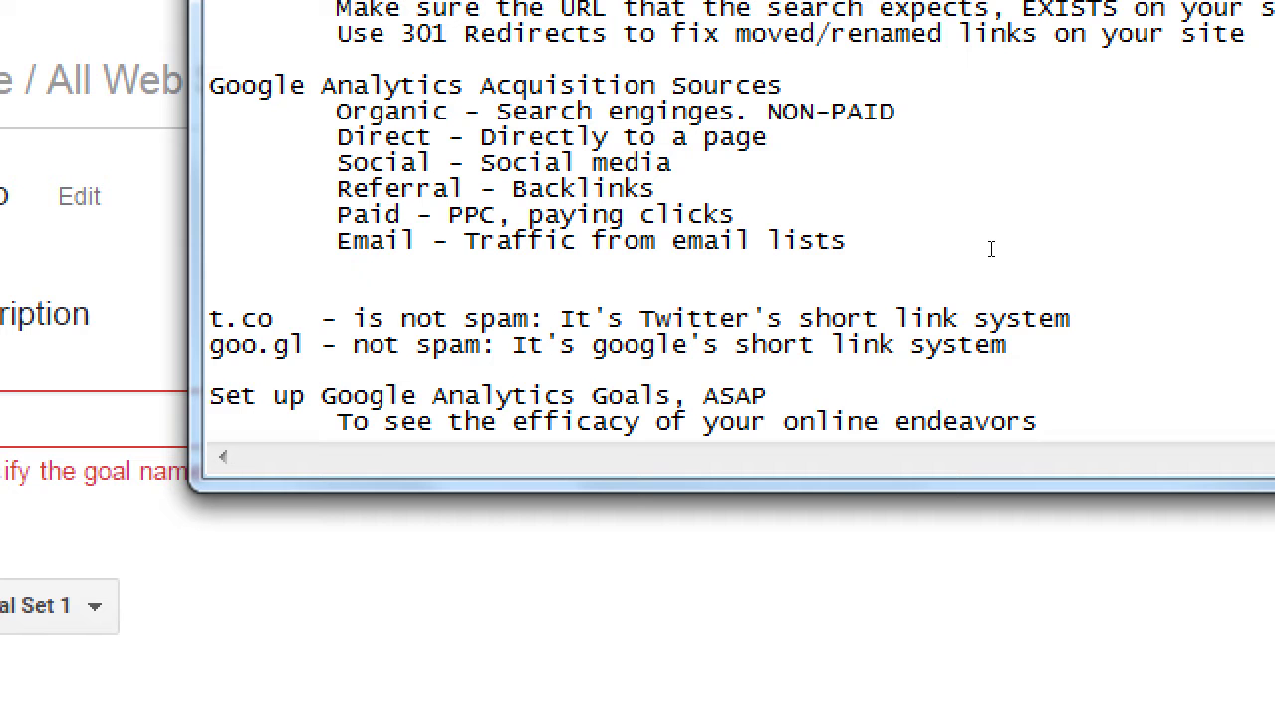
Step: Insert an extra blank line above "Set up Google Analytics Goals, ASAP" and return to the end of the notes
key(Up)
key(Home)
key(Return)
key(Down)
key(End)
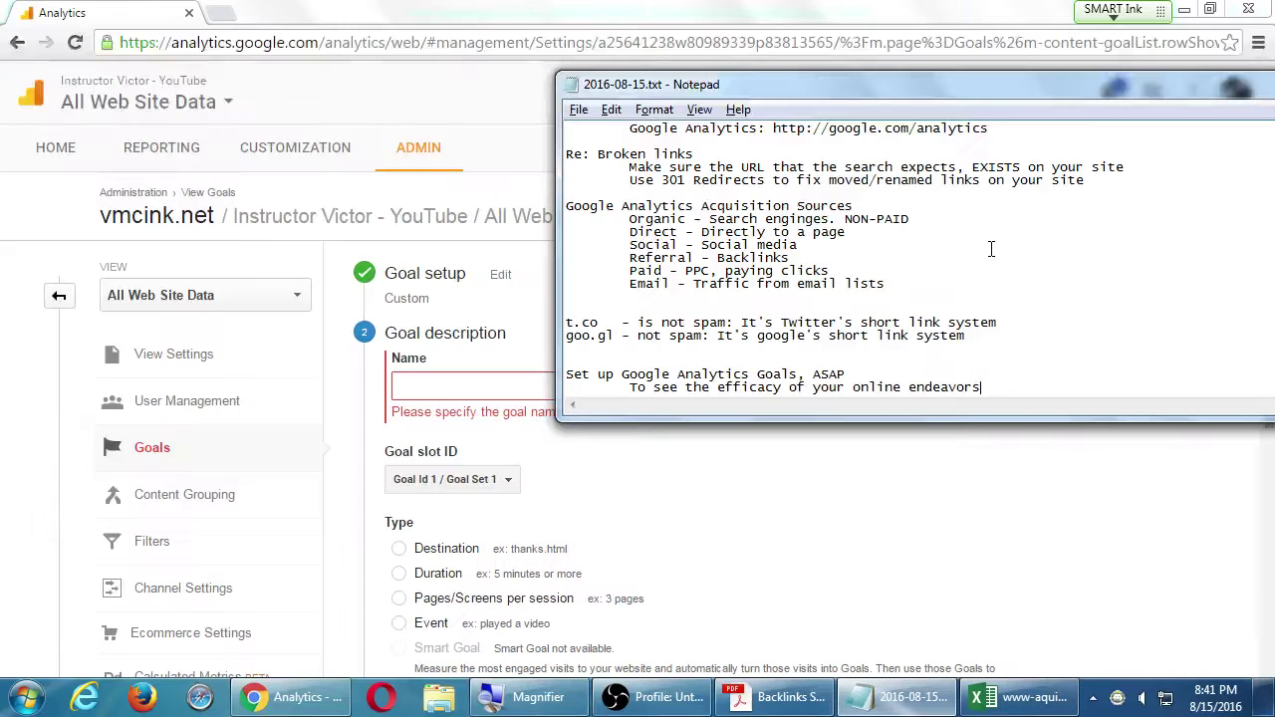
Step: Switch back to Google Analytics, leave the goal setup for the accounts list, and open the Audience Overview report
click(474, 209)
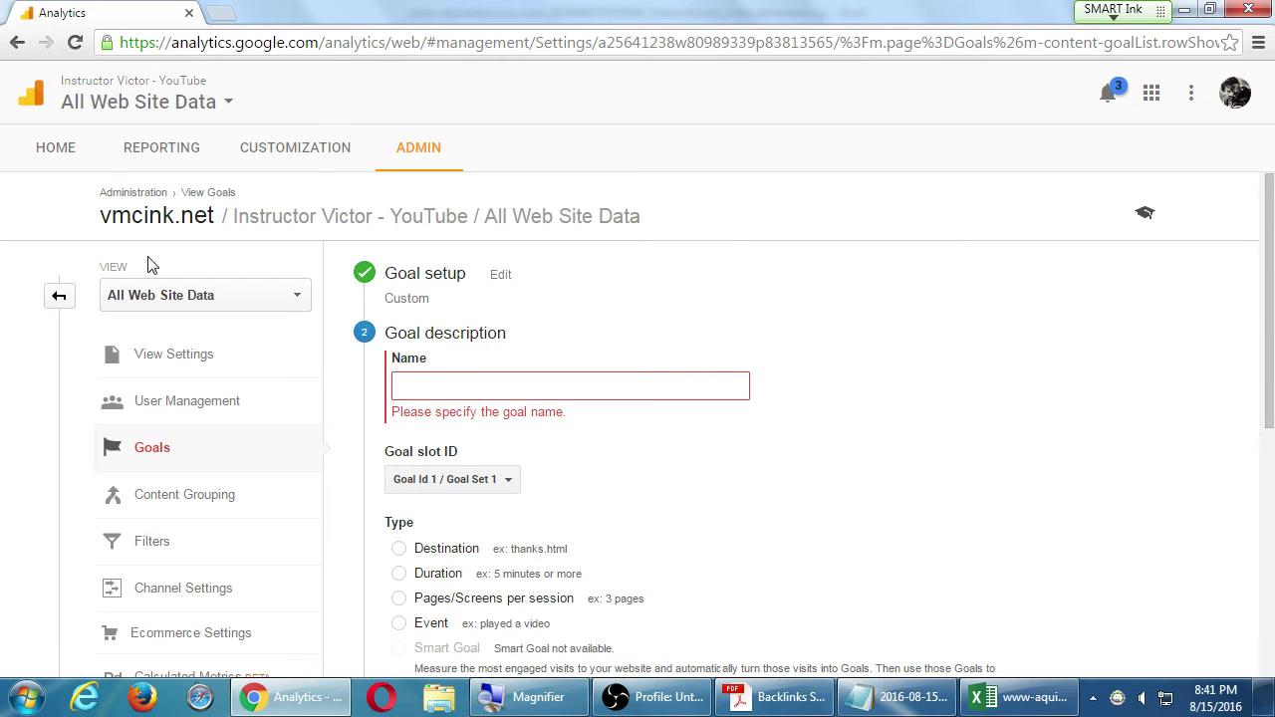
click(62, 297)
click(70, 154)
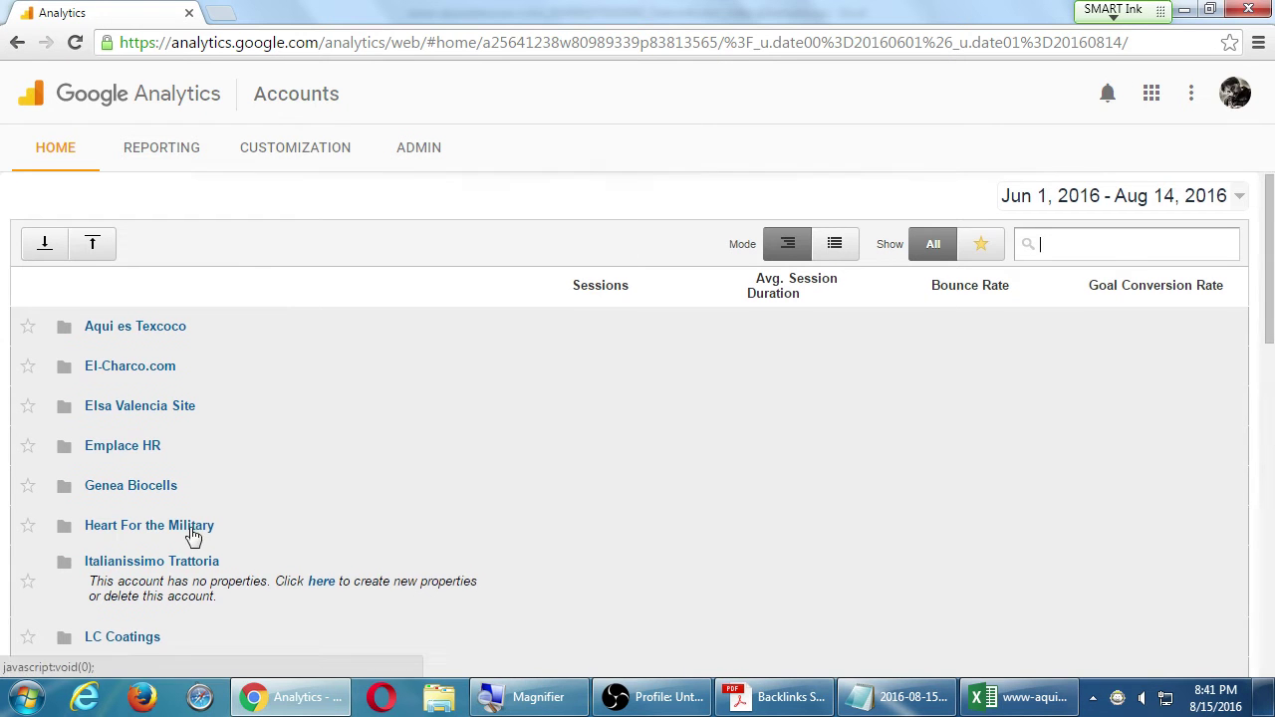
scroll(193, 527, down, 3)
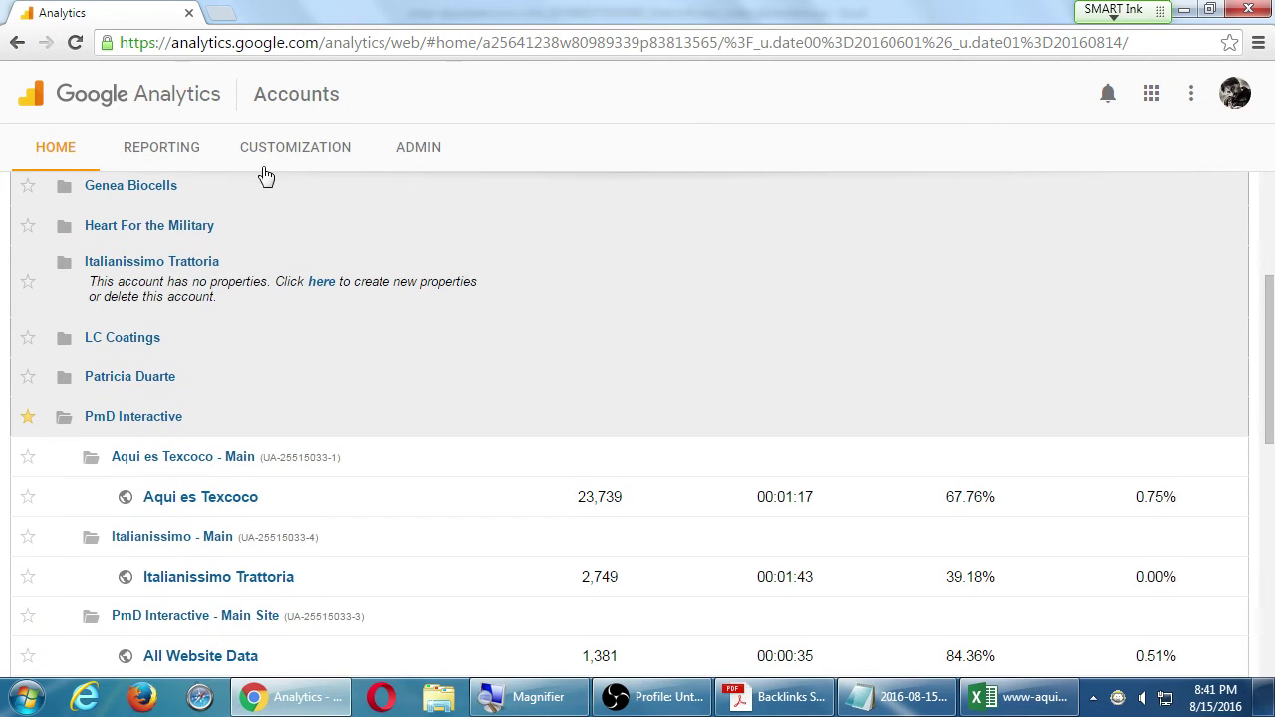
click(162, 151)
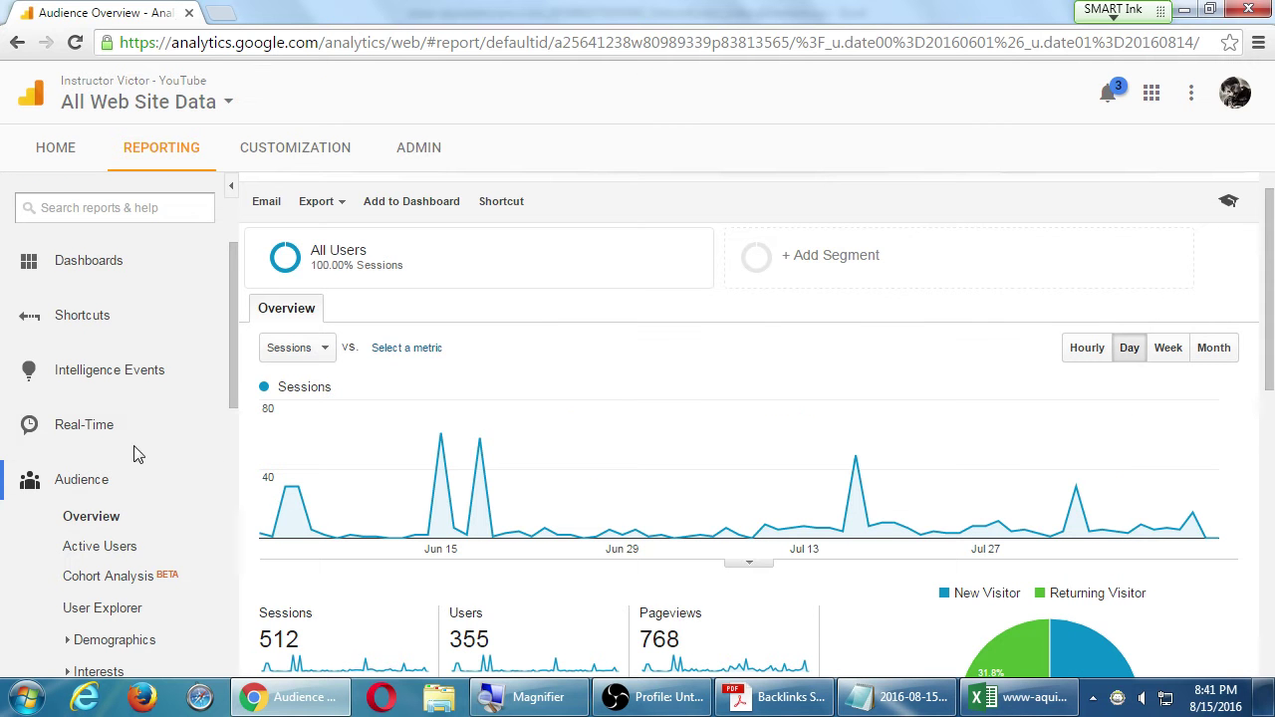
Step: Examine the Analytics Education topics for the Audience Overview report, showing and hiding the help, and leave it closed
click(1228, 205)
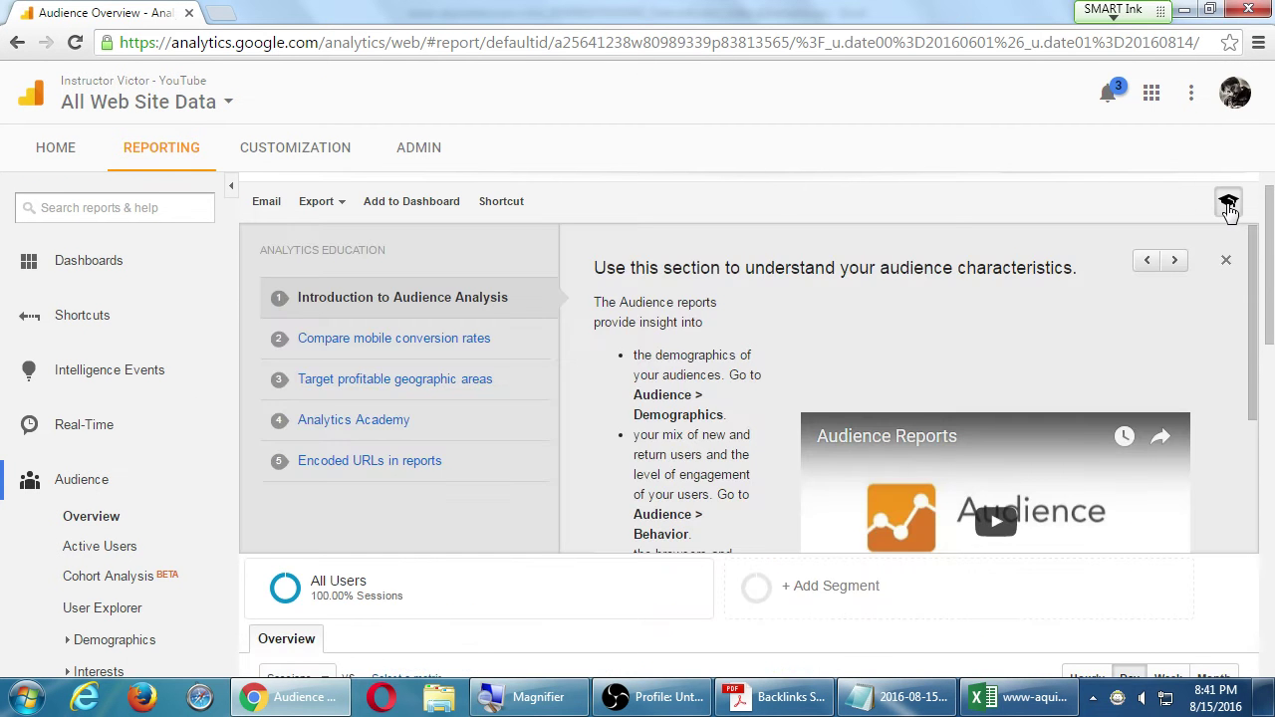
click(1228, 204)
click(1229, 204)
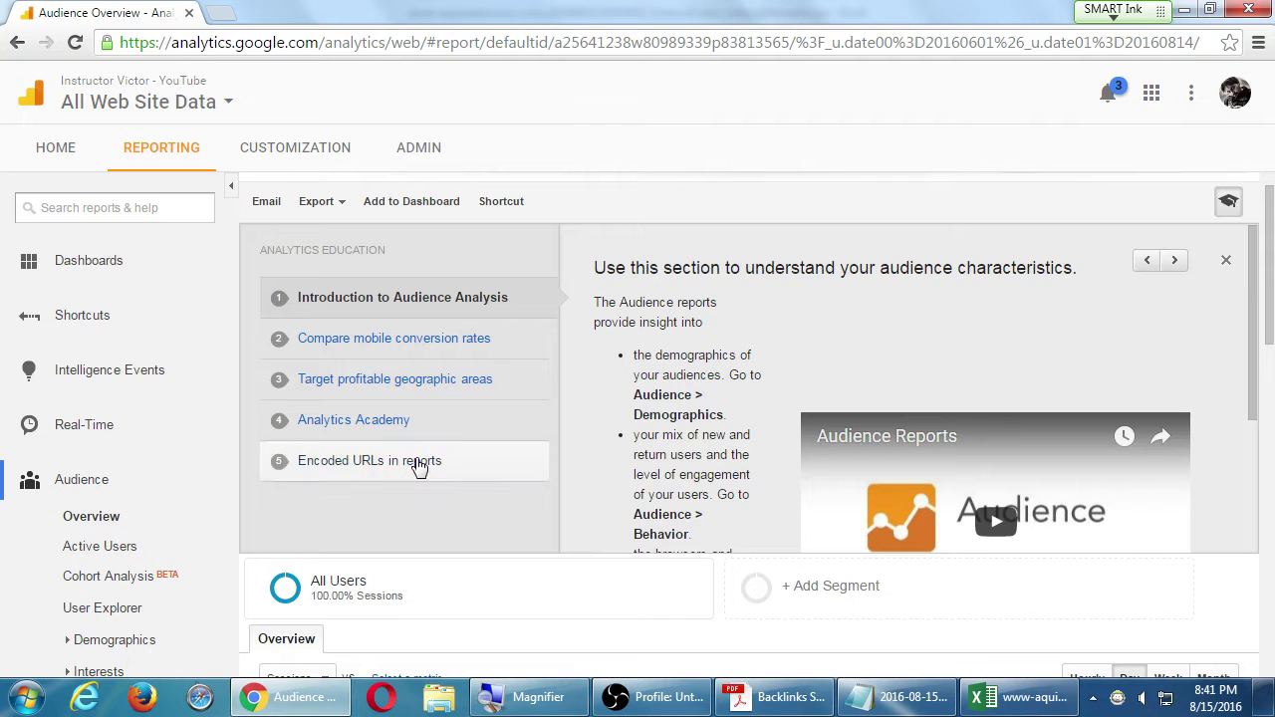
click(1226, 205)
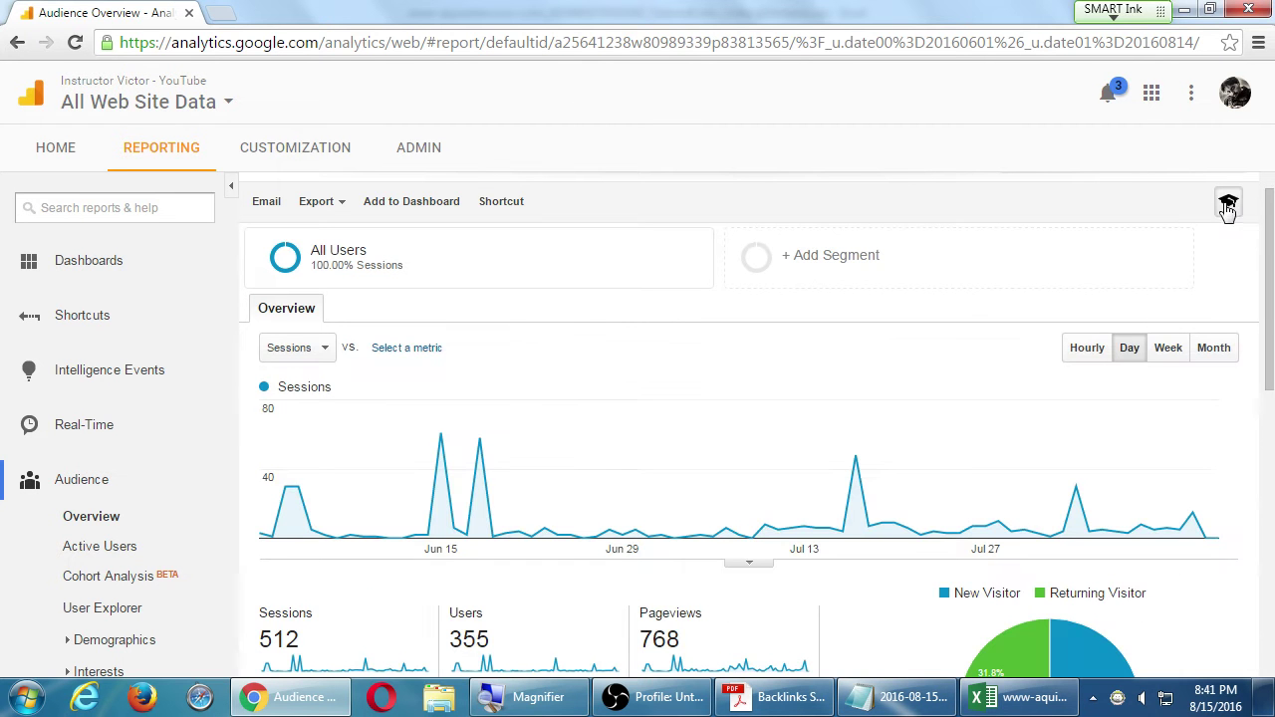
click(1230, 207)
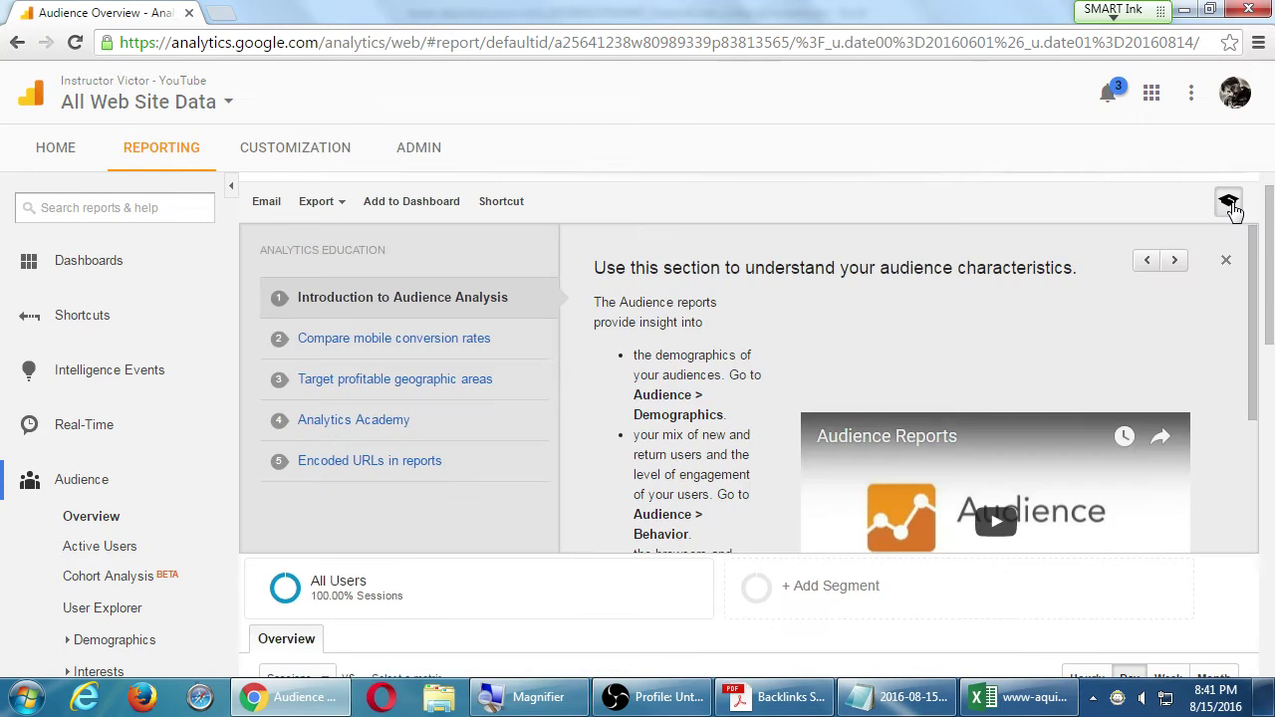
click(1230, 204)
click(1229, 205)
click(1231, 204)
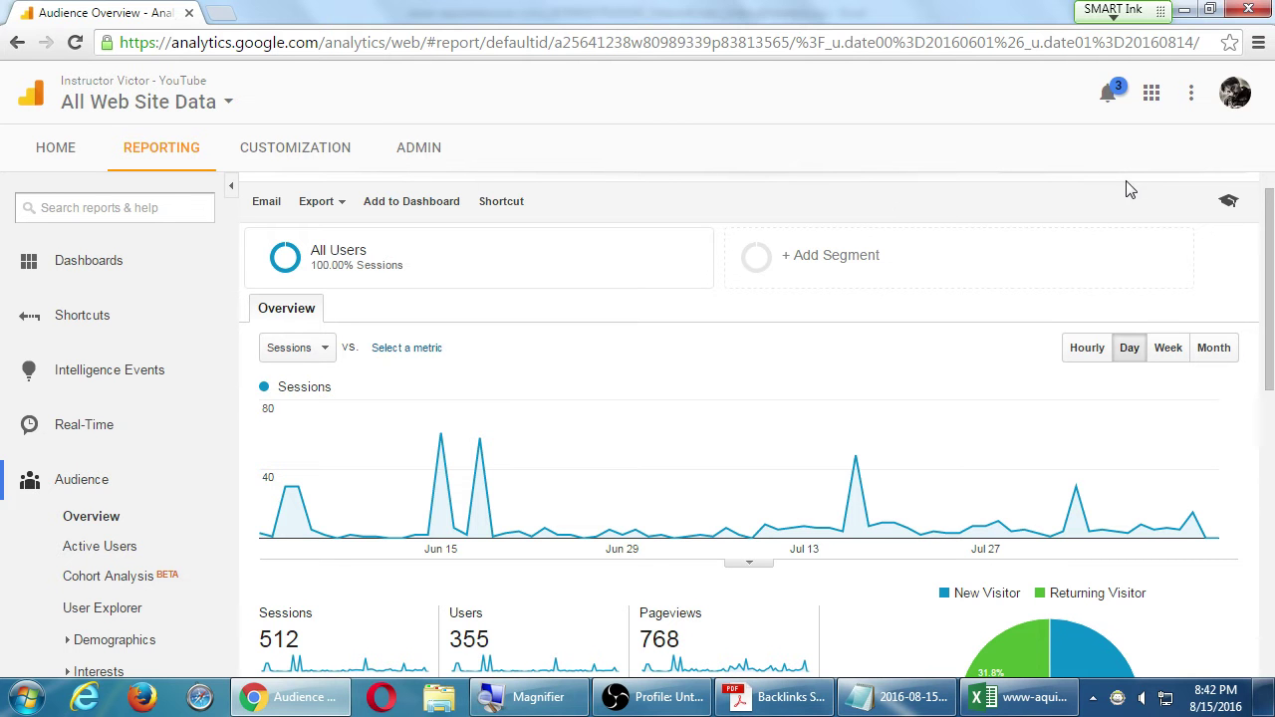
click(1230, 204)
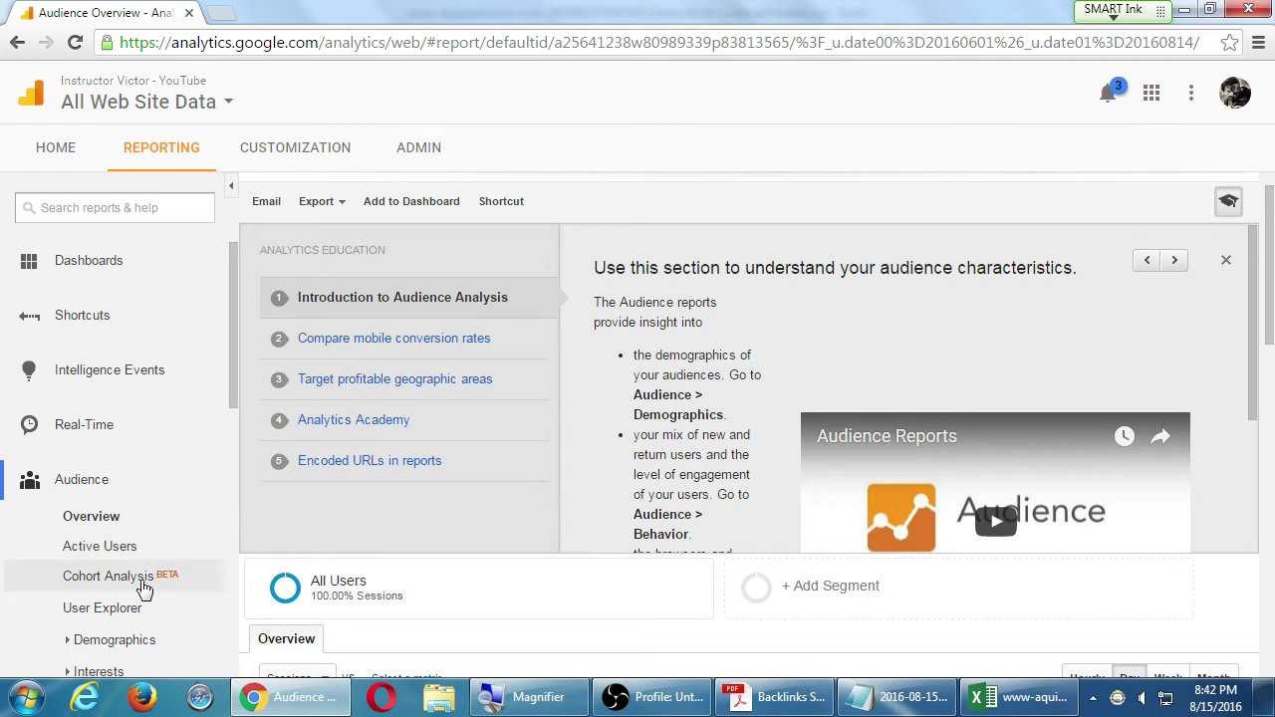
click(1233, 213)
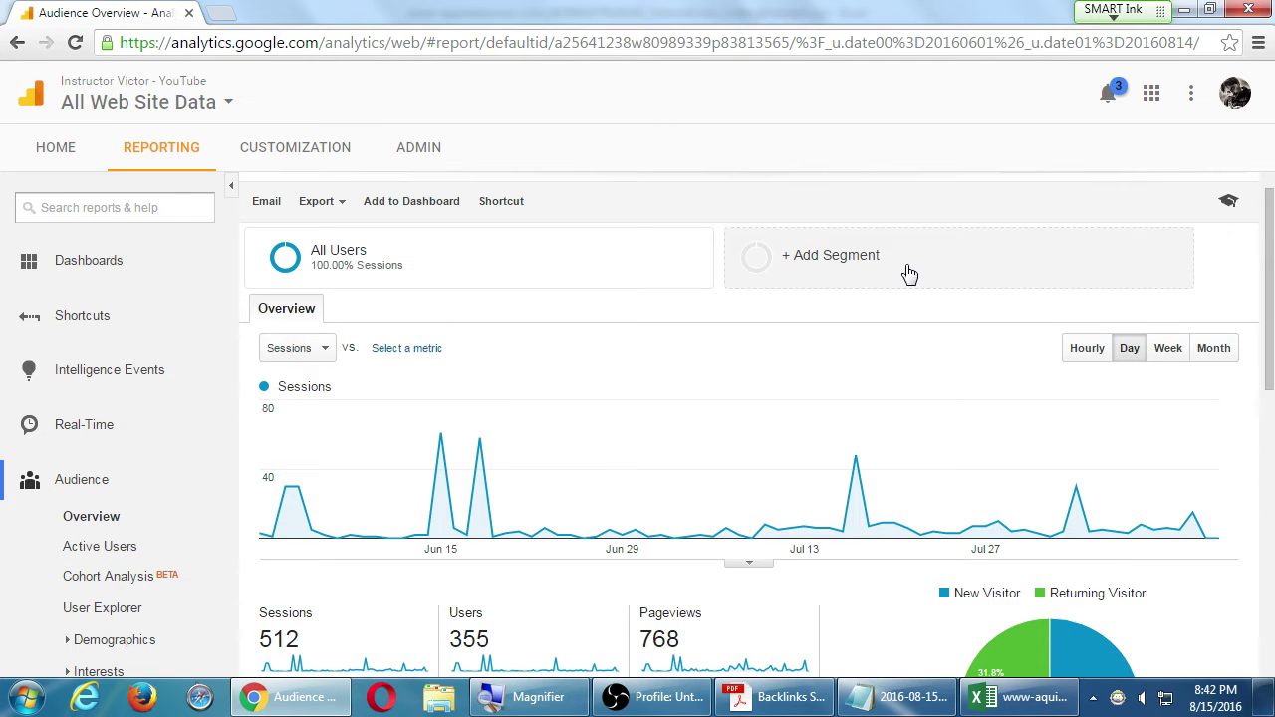
Step: Open read.amazon.com in a new browser tab
click(220, 13)
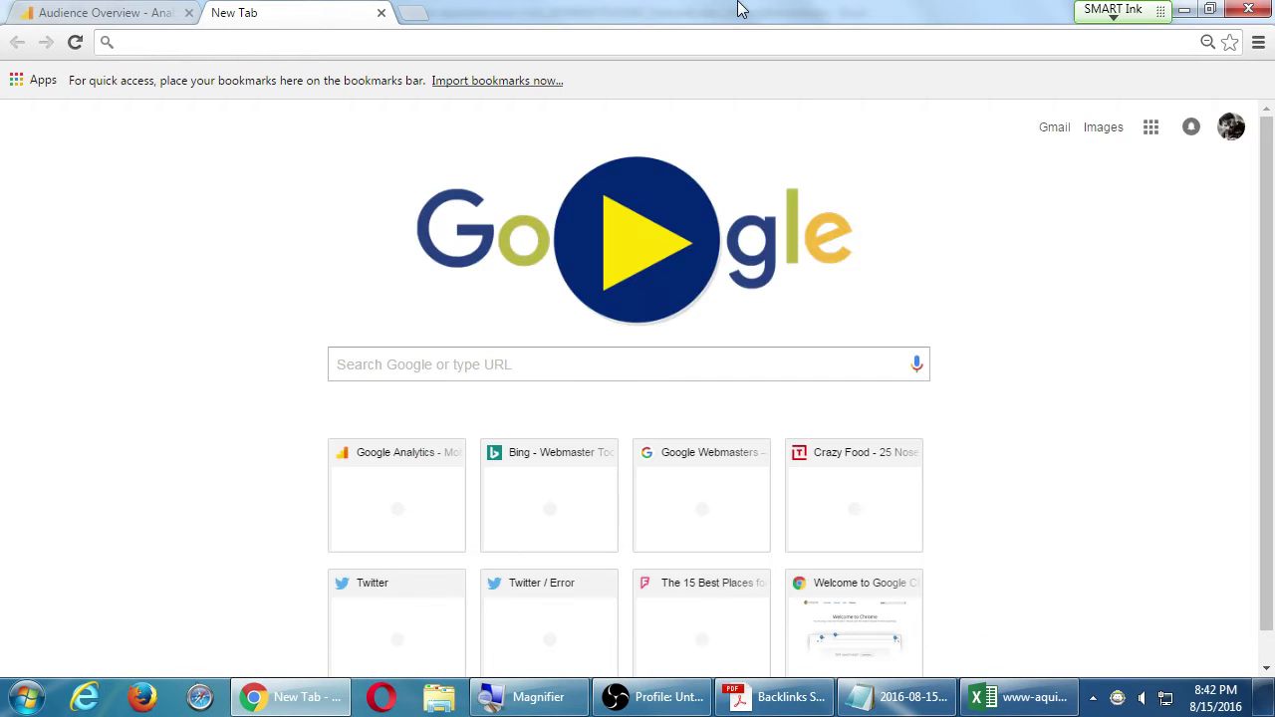
text(read)
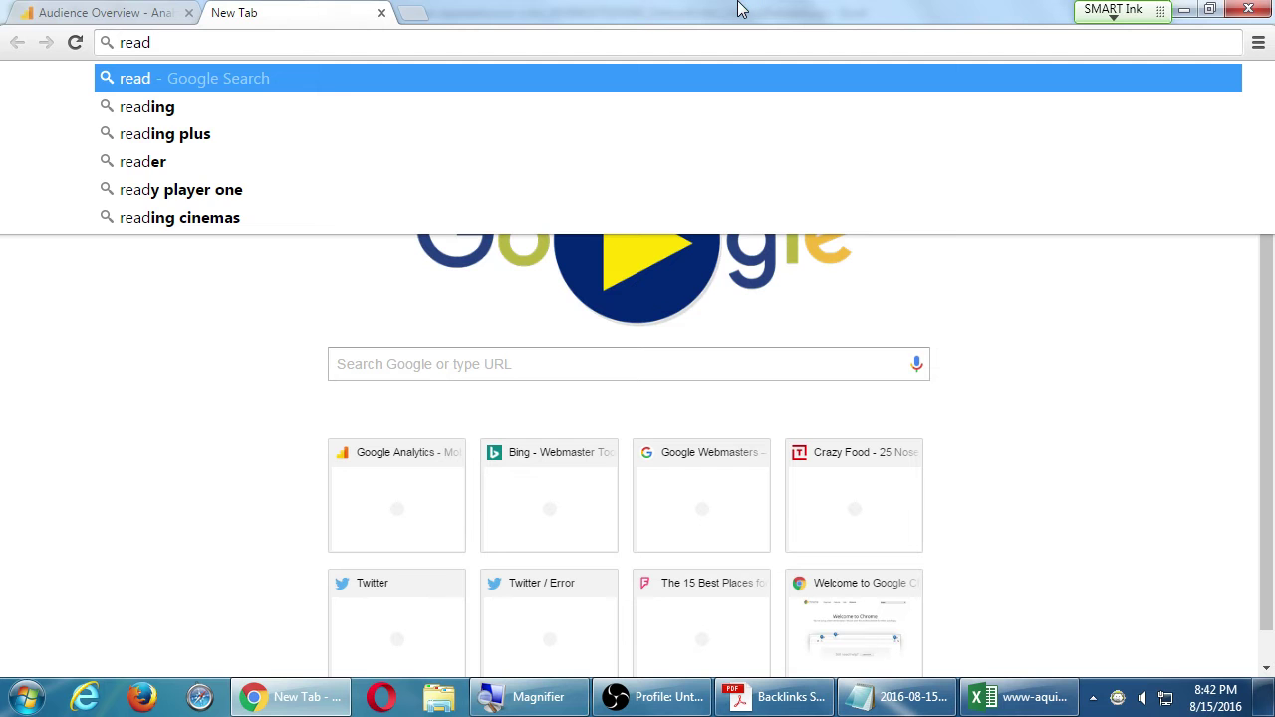
text(.amazon.com)
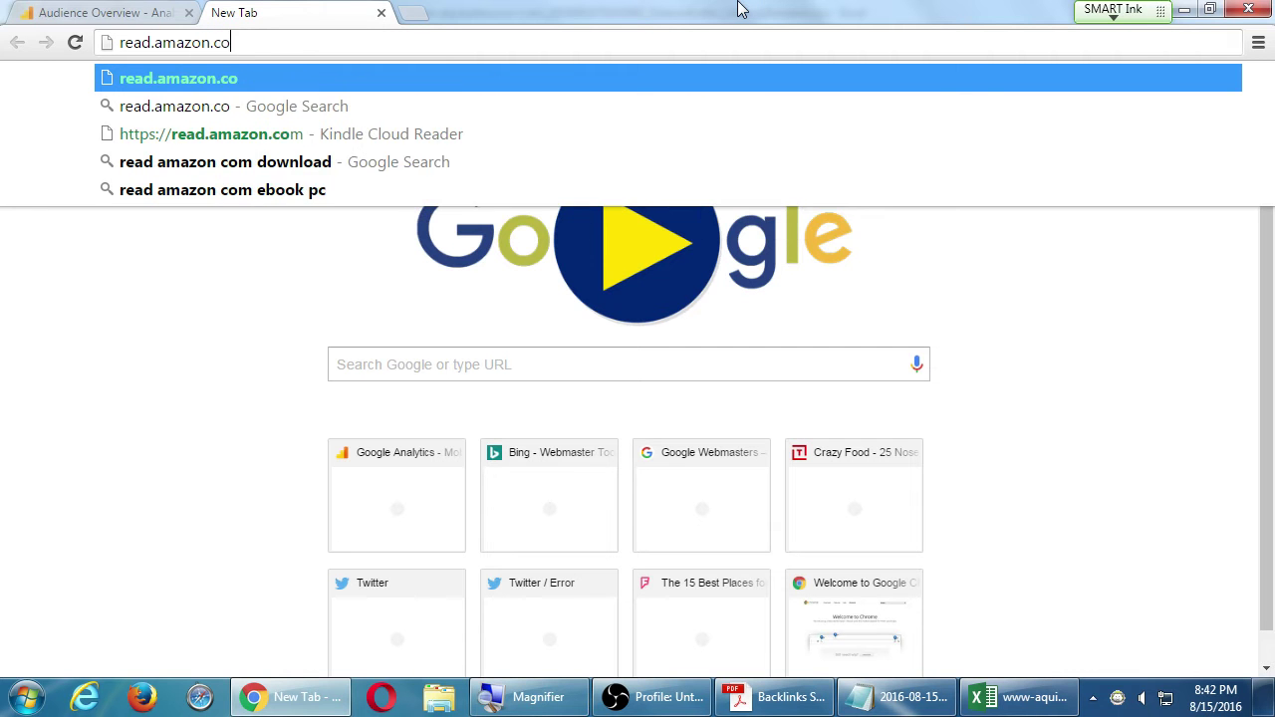
key(Return)
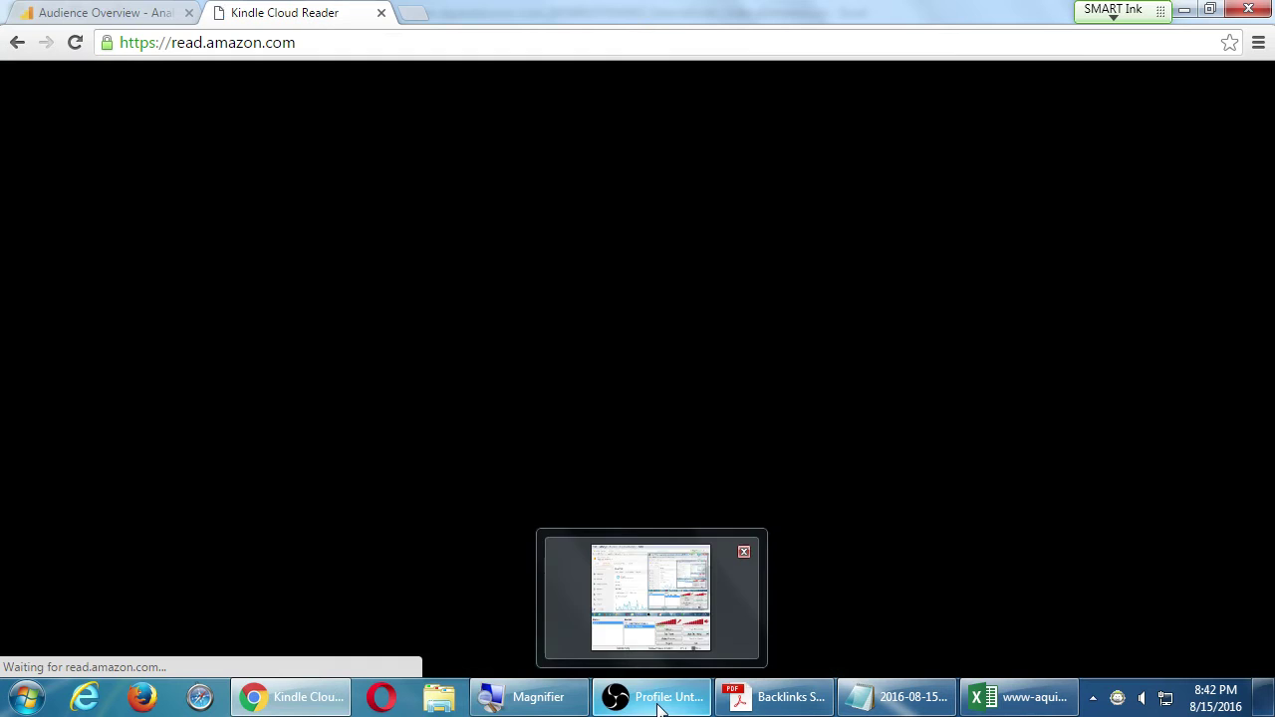
Step: Switch to Open Broadcaster Software and turn off the Monitor Capture source
click(654, 697)
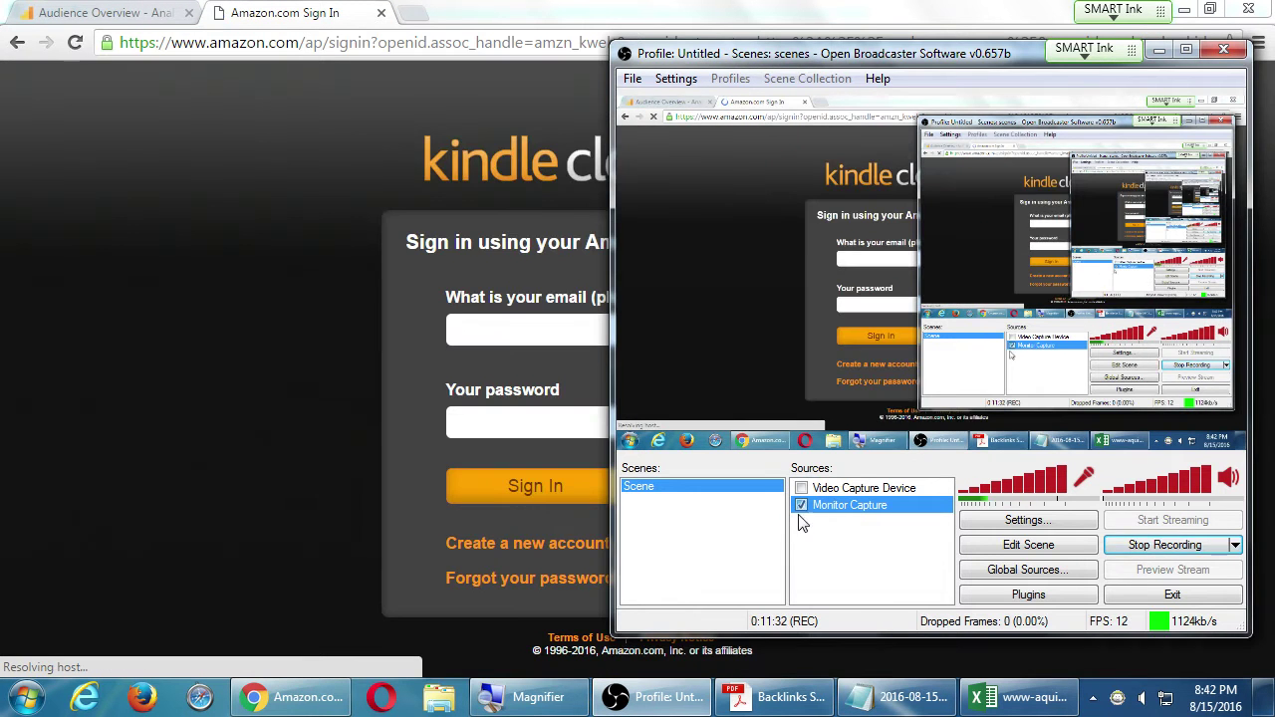
click(801, 505)
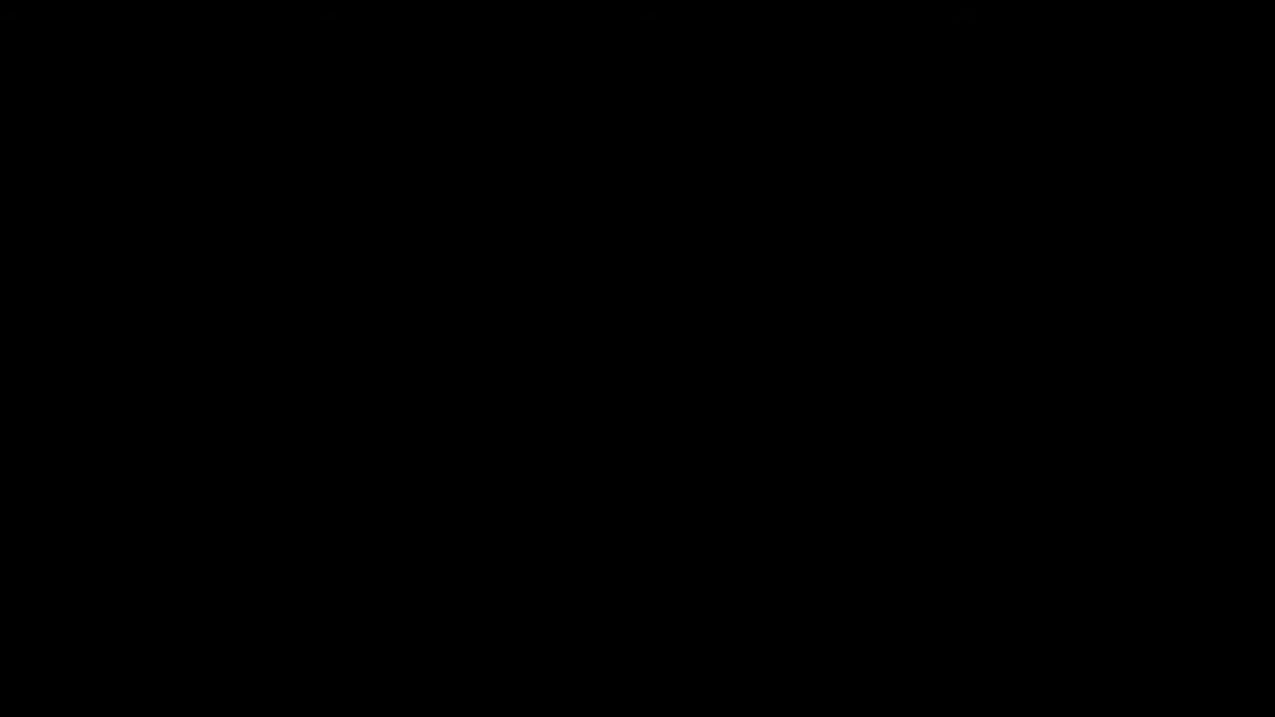